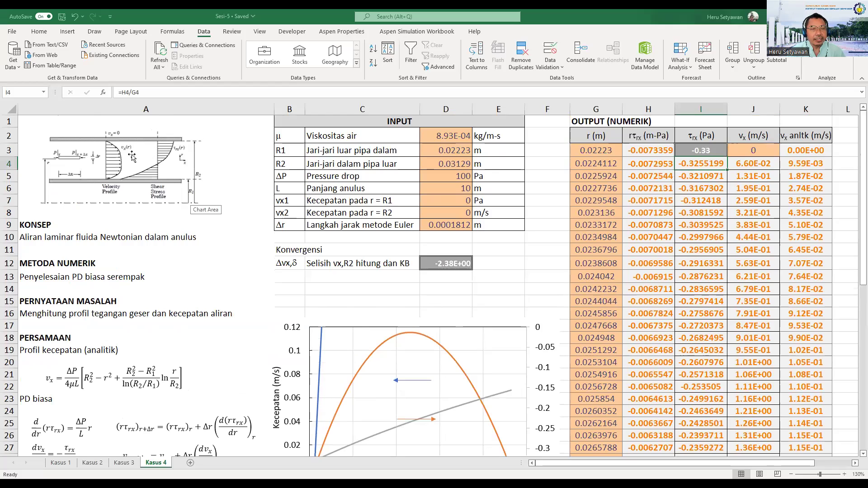
Step: Enter the label "Metode Euler" in cell A34, below the boundary conditions
left_click(132, 156)
left_click(45, 224)
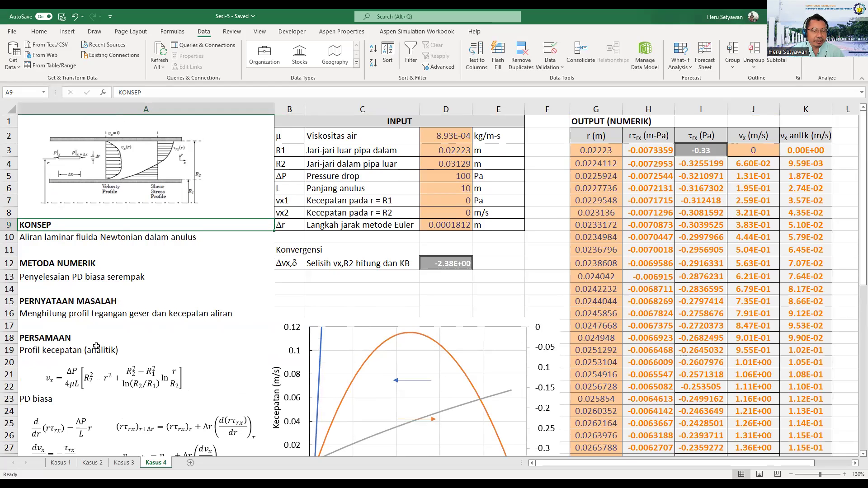
scroll(98, 339, "down", 1)
scroll(83, 327, "down", 2)
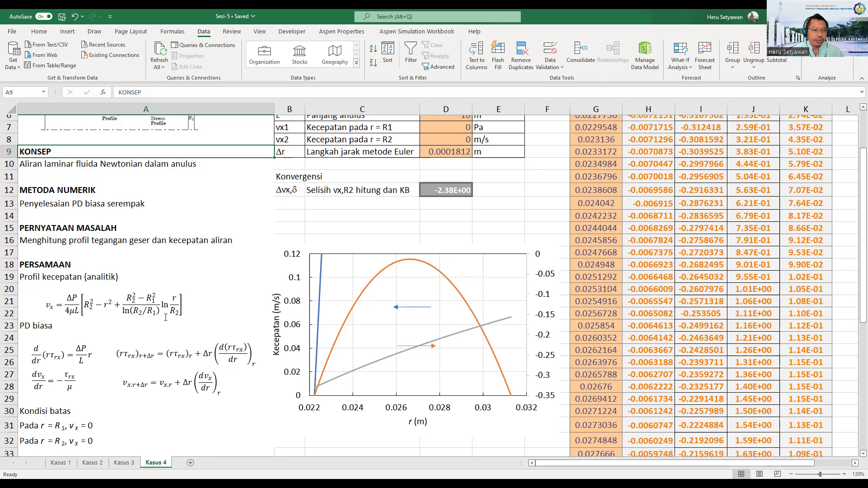
scroll(100, 338, "down", 1)
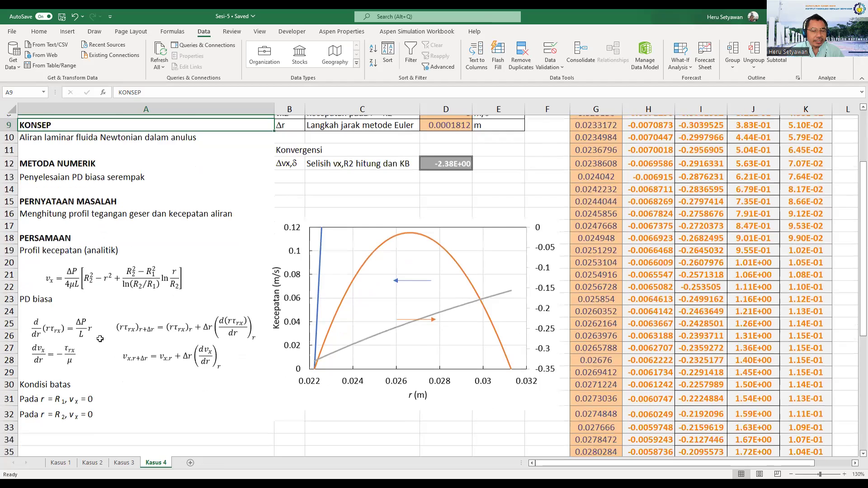
scroll(100, 339, "down", 1)
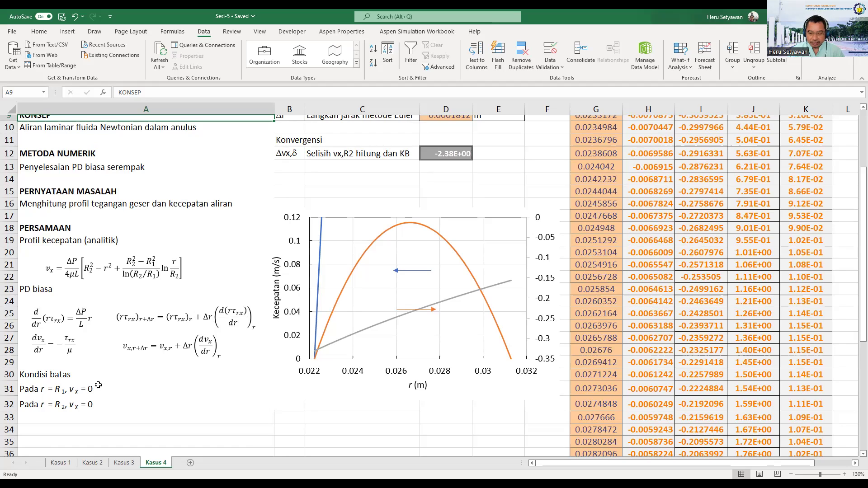
left_click(152, 432)
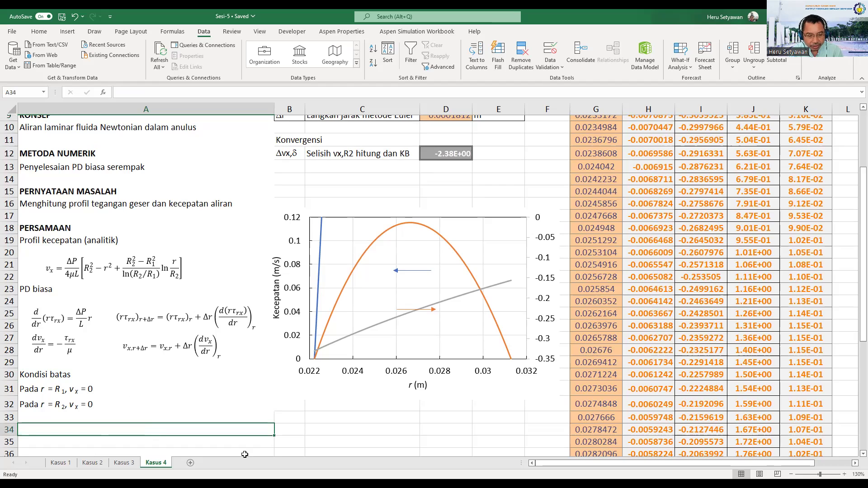
type("Met")
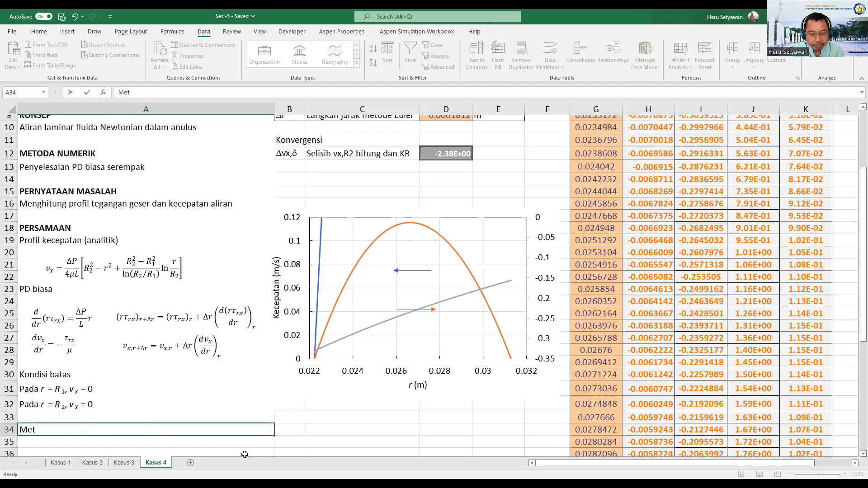
type("ode")
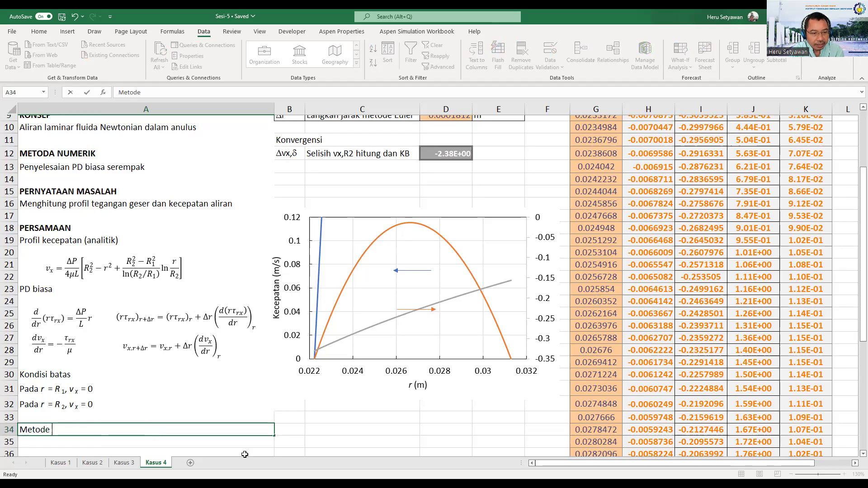
type(" Euler")
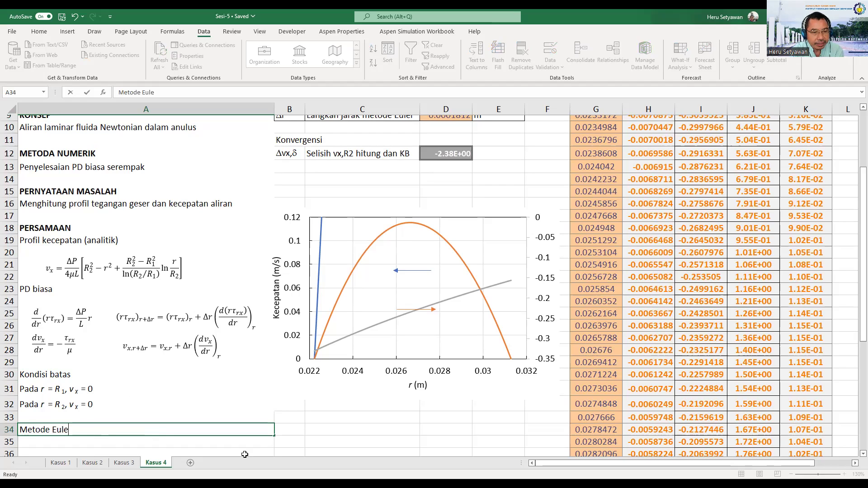
key("Return")
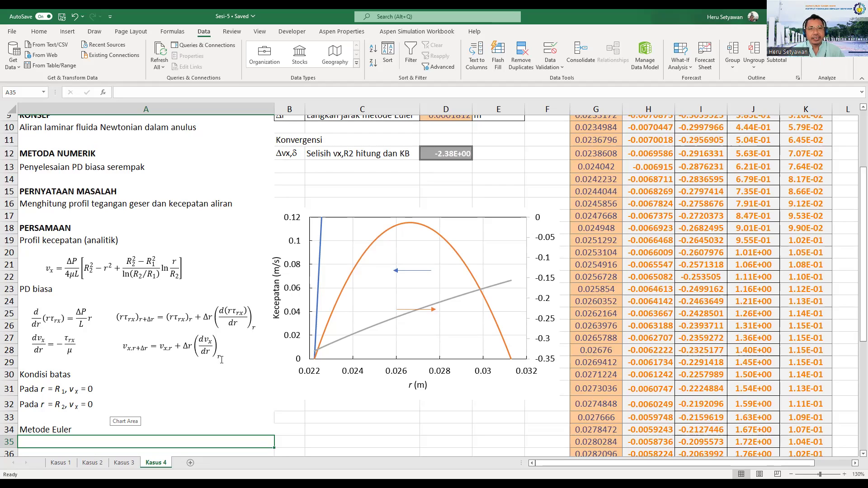
Step: Review the input table's viscosity, R1 and R2 radii, pressure drop and annulus length, with their symbols and units
scroll(221, 359, "up", 3)
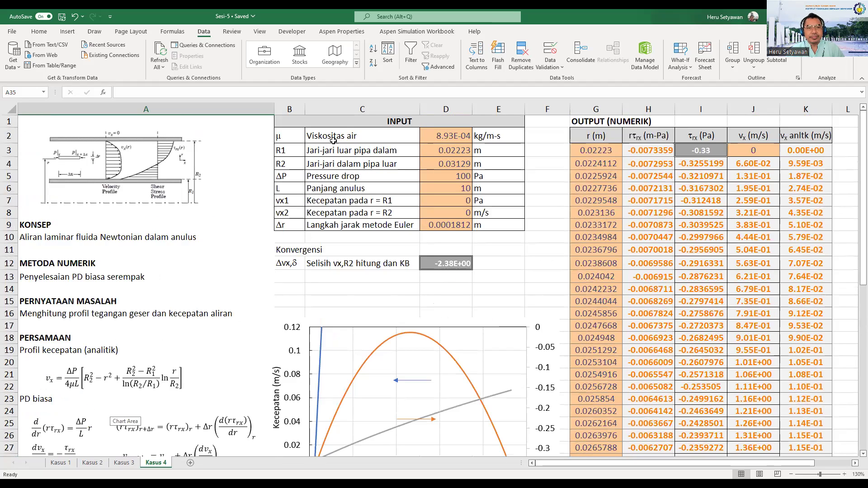
left_click(283, 139)
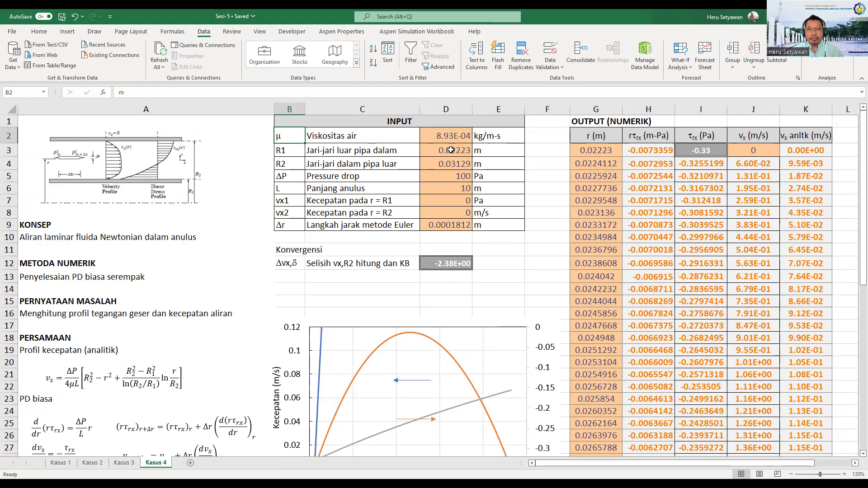
left_click(462, 141)
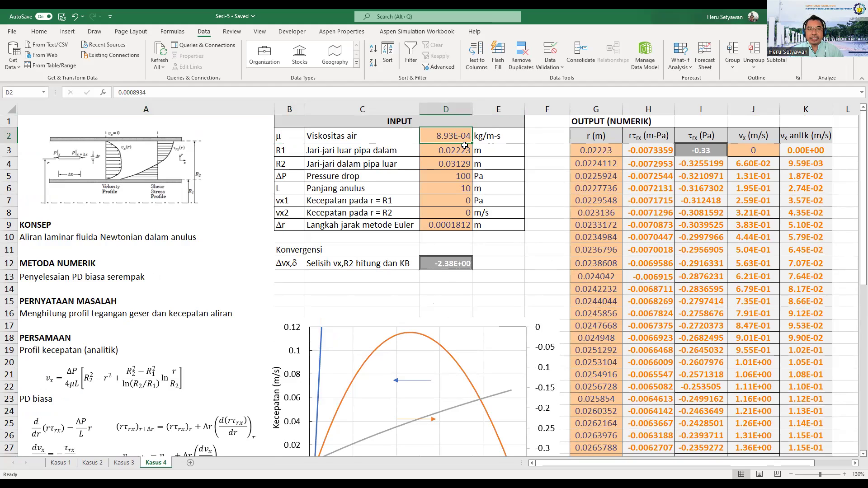
left_click(494, 138)
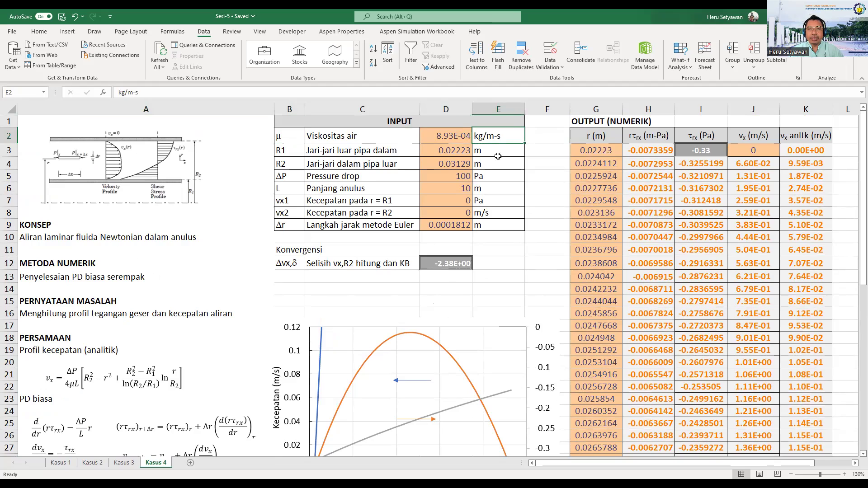
key("Down")
key("Left")
key("Left")
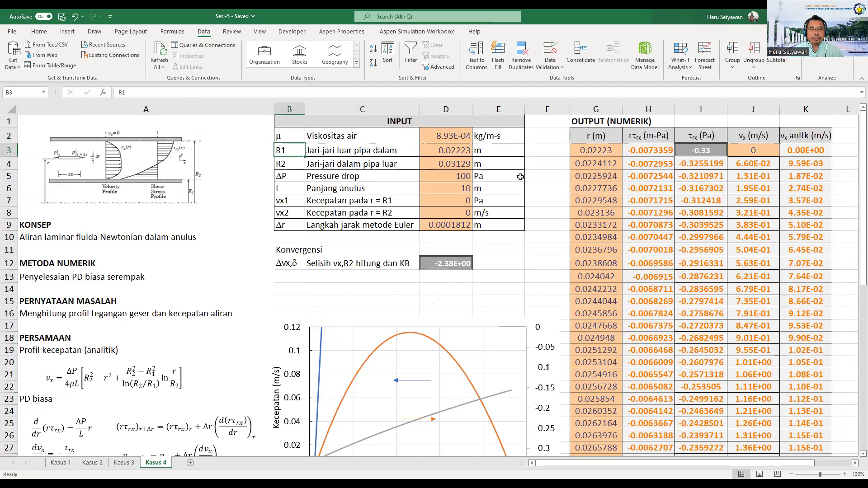
key("Right")
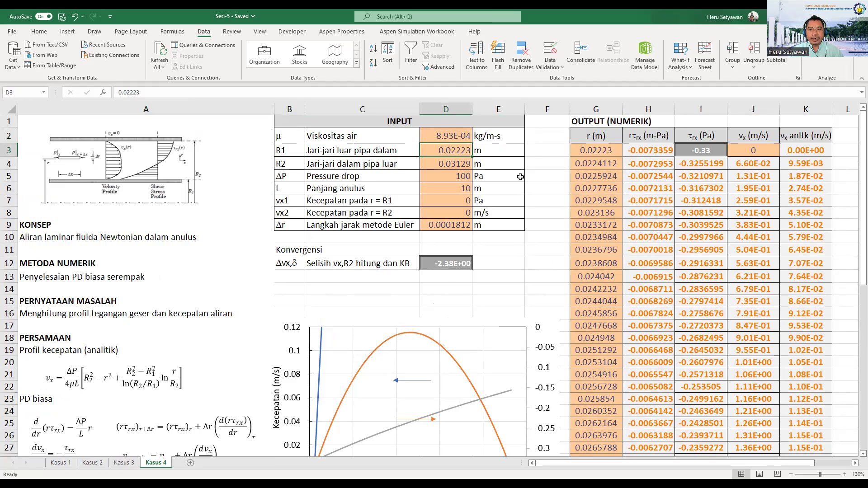
key("Right")
key("Down")
key("Left")
key("Left")
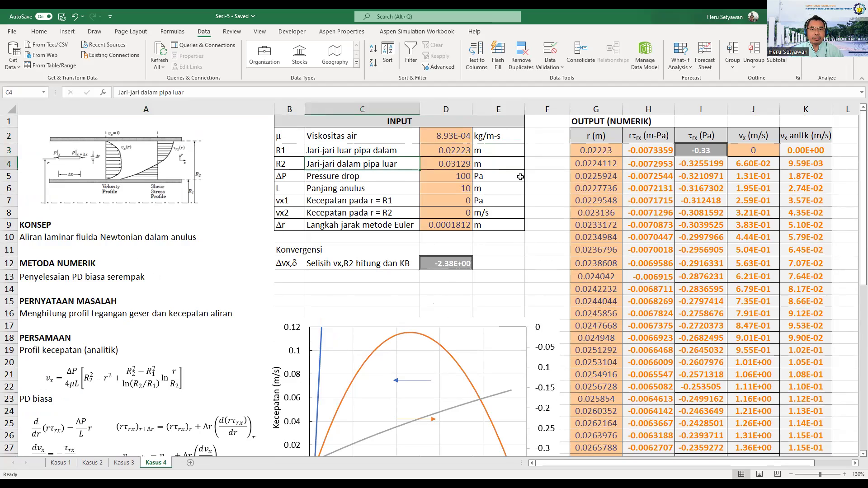
key("Right")
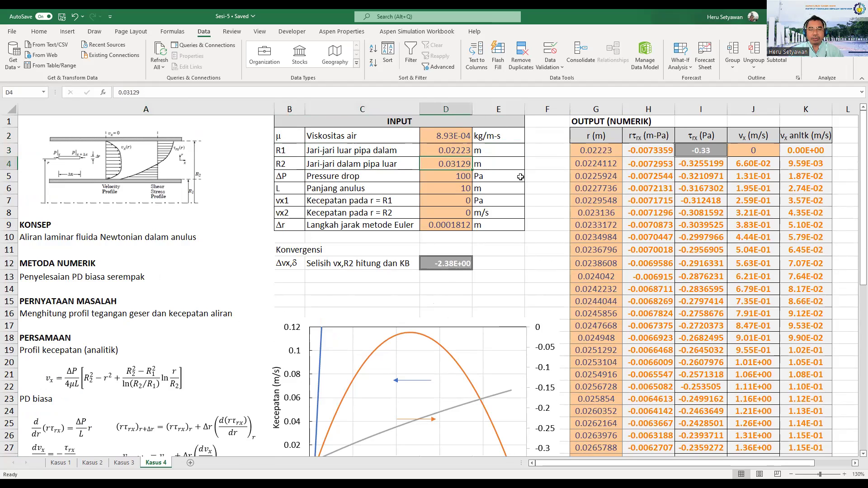
key("Down")
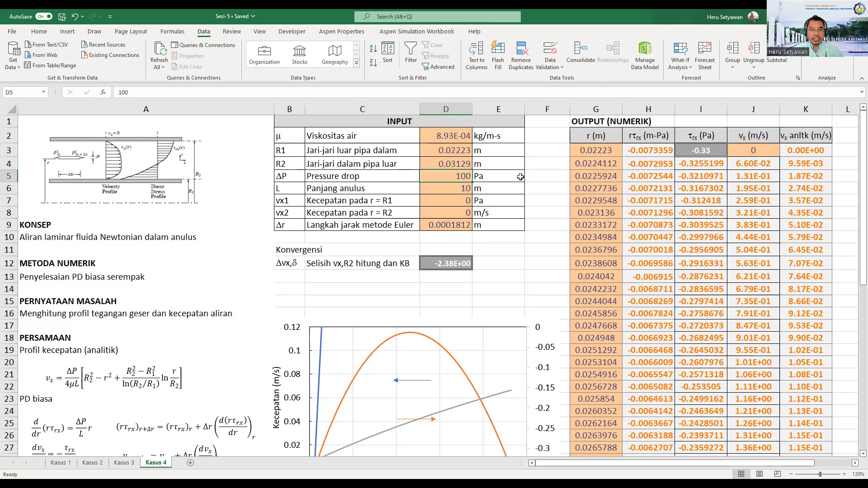
key("Down")
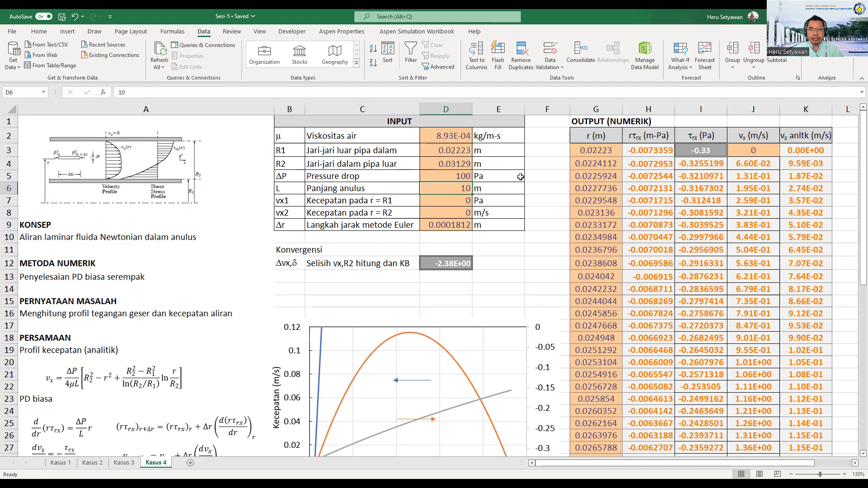
Step: Correct the unit of the velocity at r = R1 in cell E7 to m/s
key("Down")
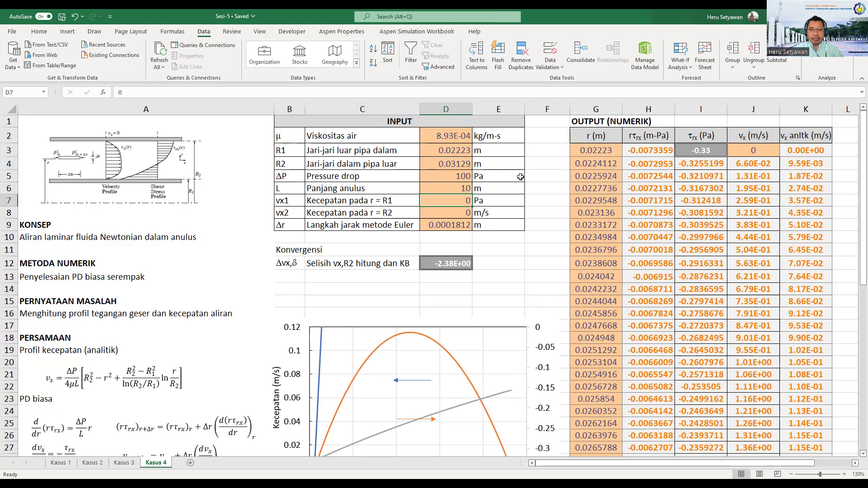
key("Right")
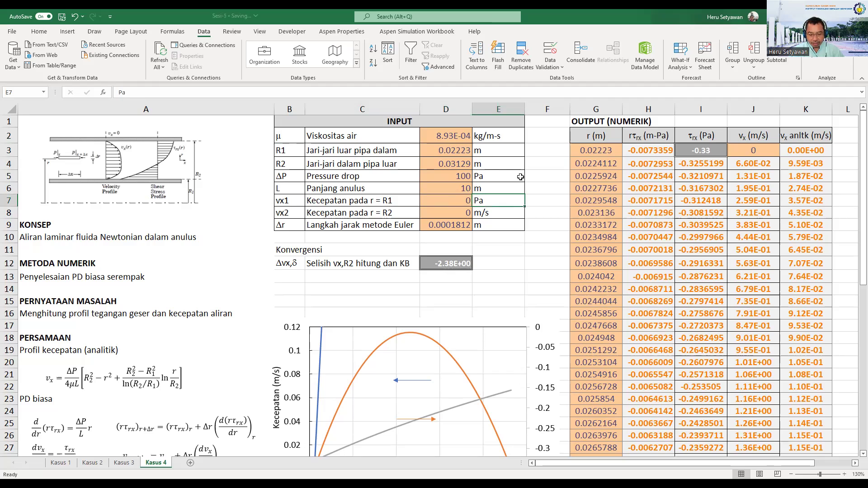
type("m")
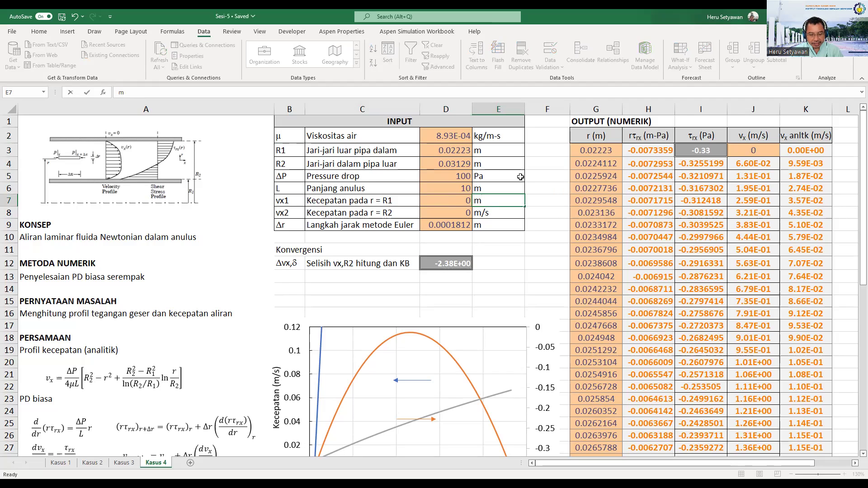
type("/s")
key("Return")
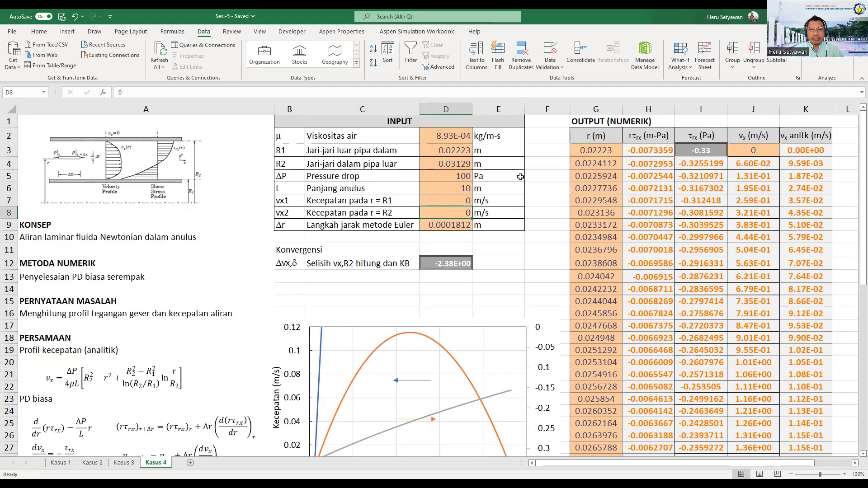
Step: Examine the Euler step size formula, the numerical output column headings and the formula of the first r value
key("Down")
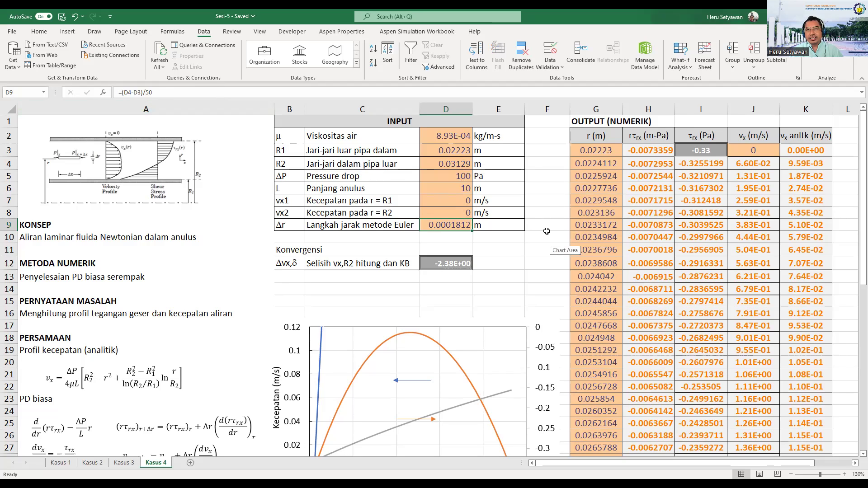
left_click(587, 126)
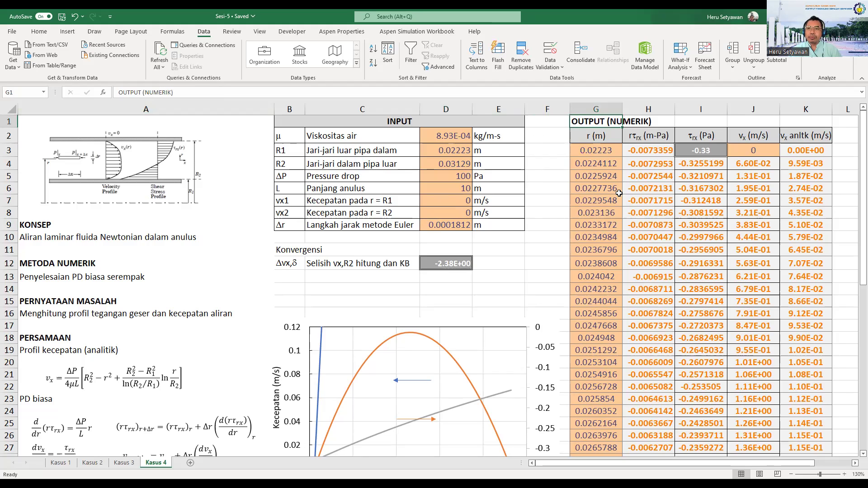
key("Down")
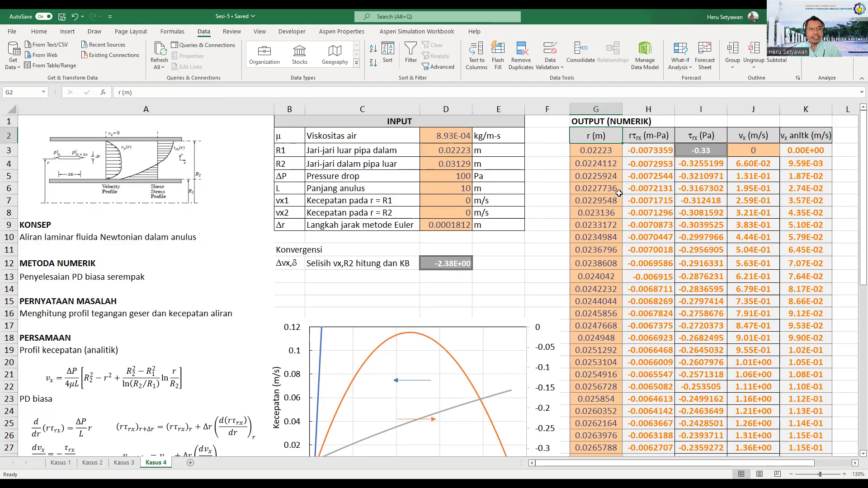
key("Right")
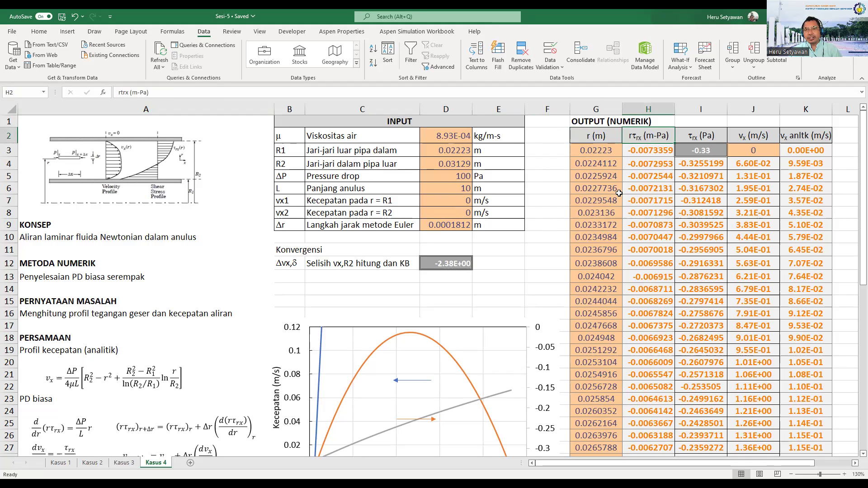
key("Right")
key("Right")
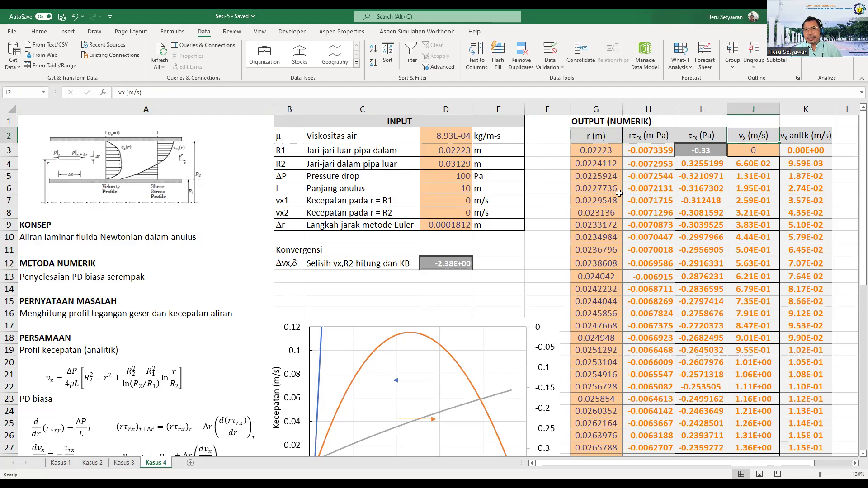
key("Right")
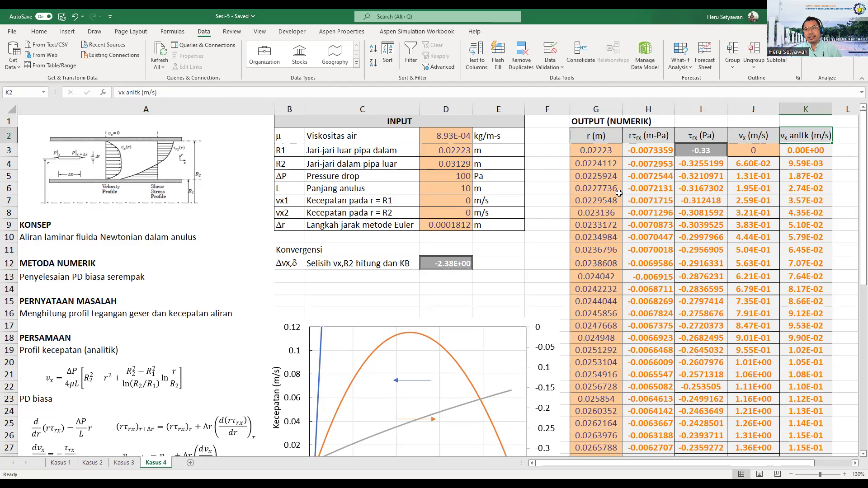
key("Left")
key("Left")
key("Left")
key("Left")
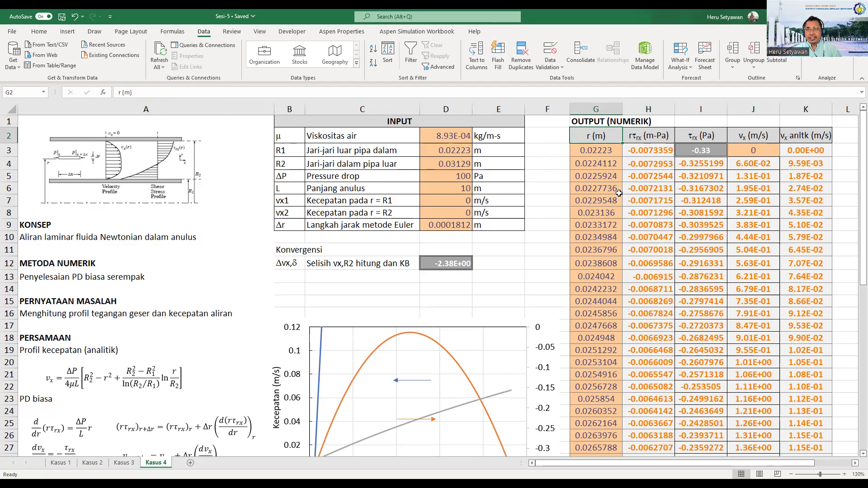
key("Down")
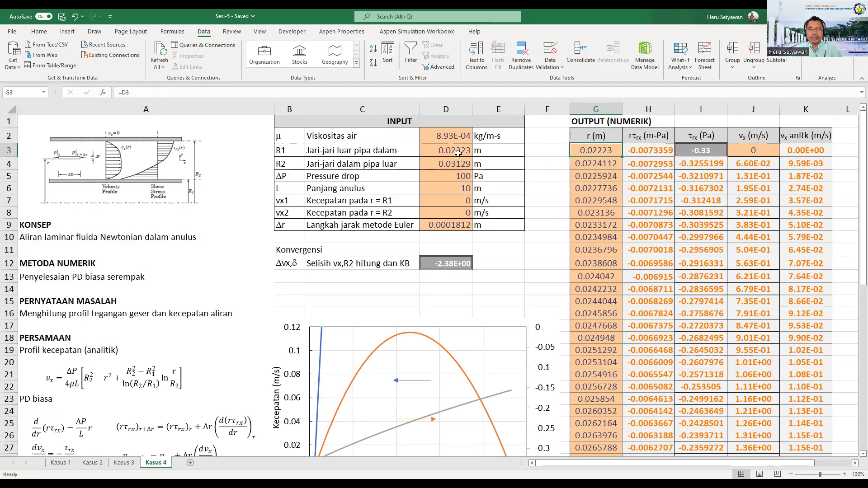
Step: Enter the formula =G3+$D$9 for the second r value in cell G4, with an absolute reference to the Euler step
left_click(611, 165)
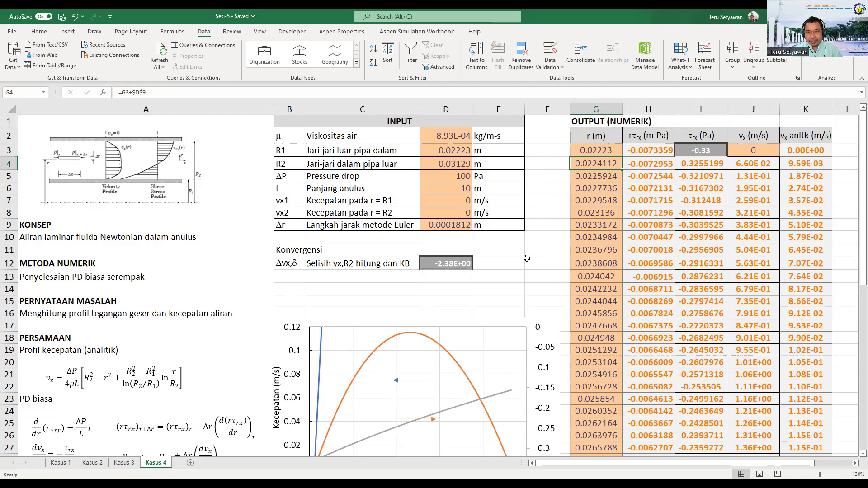
type("=")
key("Up")
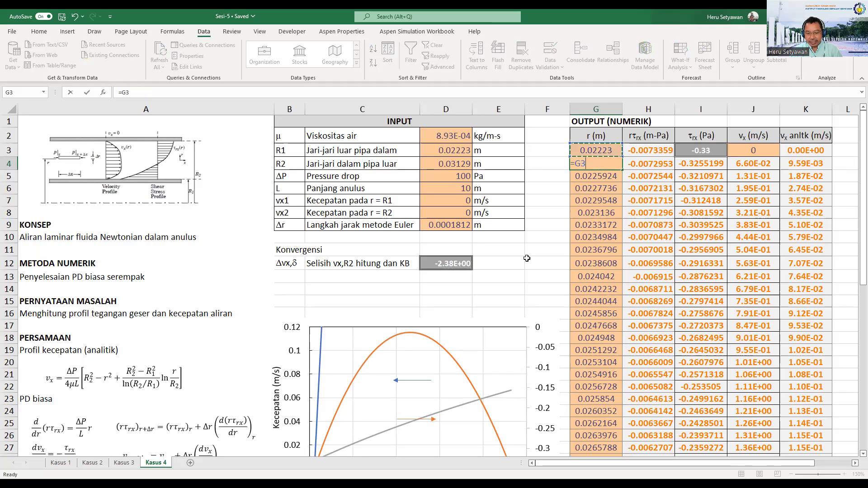
type("+")
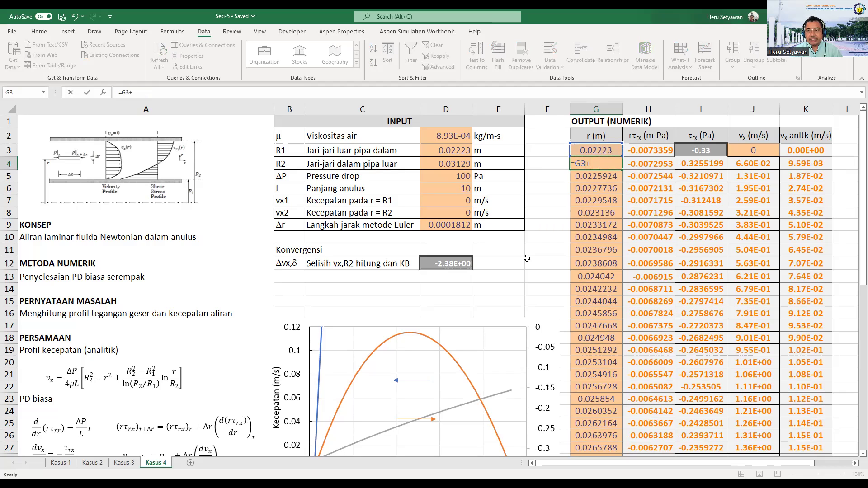
left_click(451, 226)
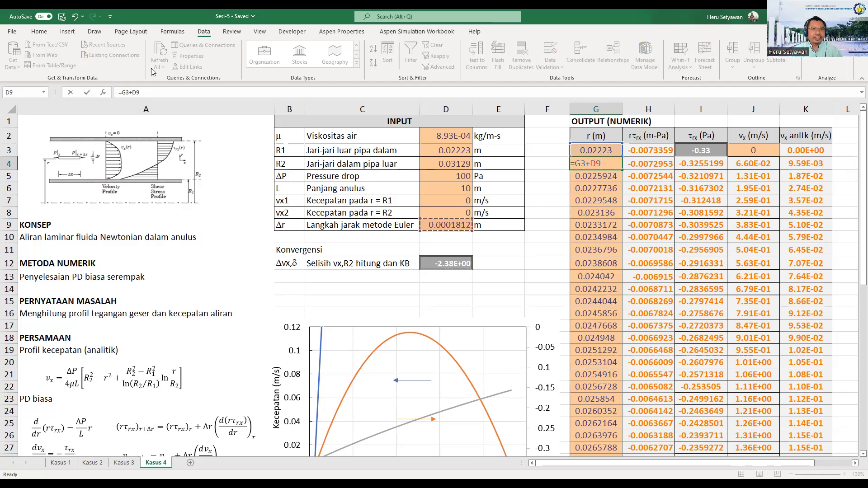
left_click(152, 94)
key("F4")
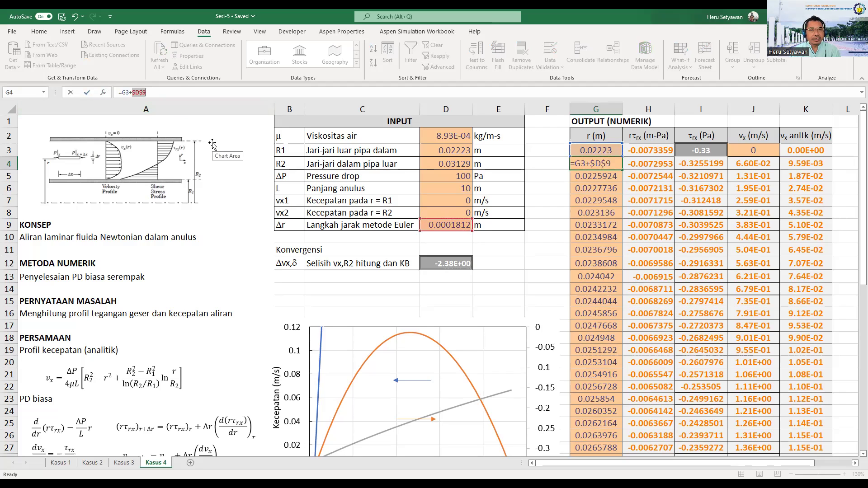
key("Return")
key("Up")
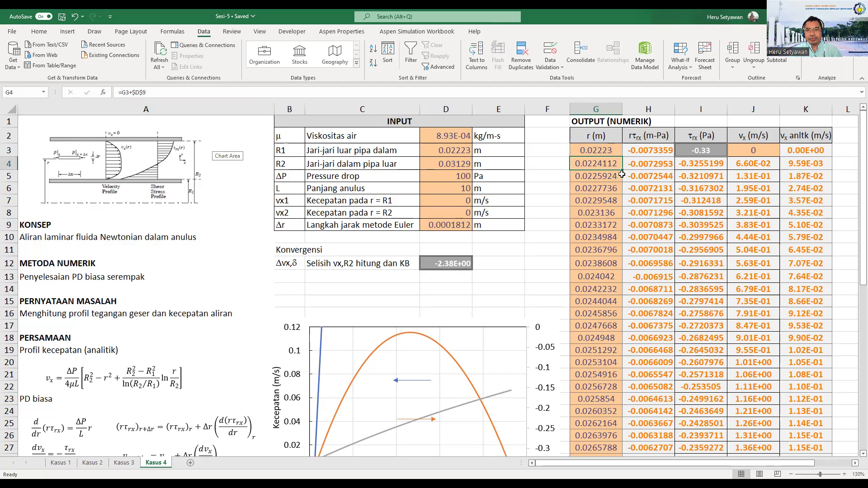
Step: Fill the r formula from G4 down column G to row 53
left_click_drag(622, 170, 603, 414)
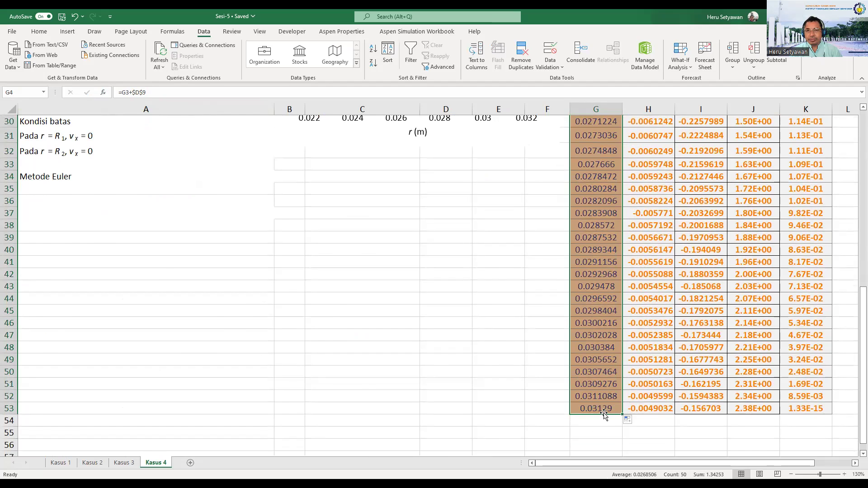
scroll(602, 409, "up", 7)
scroll(638, 182, "up", 3)
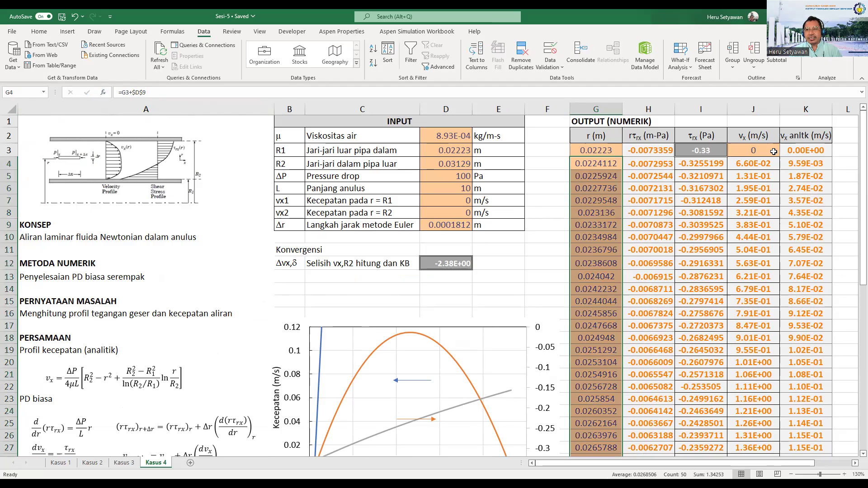
Step: Link the first numerical velocity in J3 to the velocity at r = R1 with the formula =D7
left_click(757, 155)
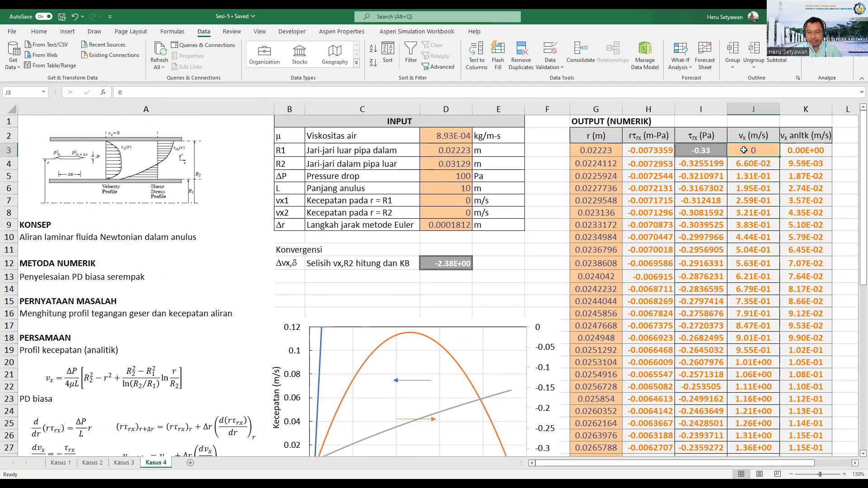
type("=")
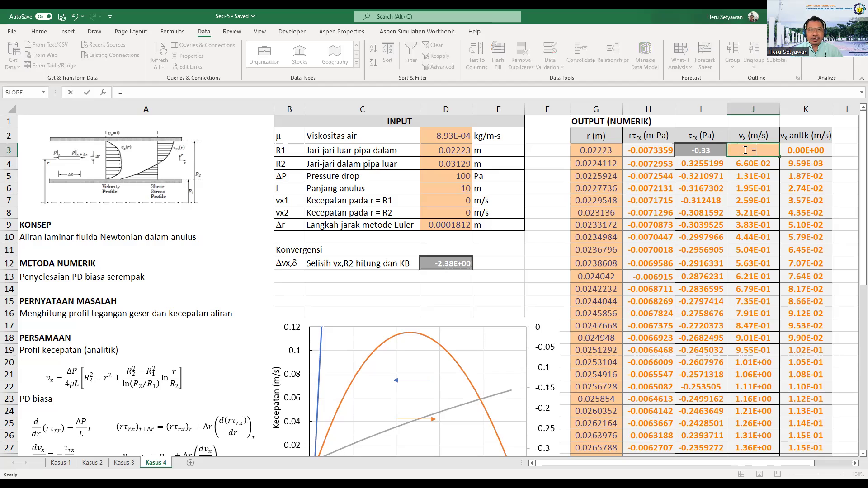
left_click(442, 199)
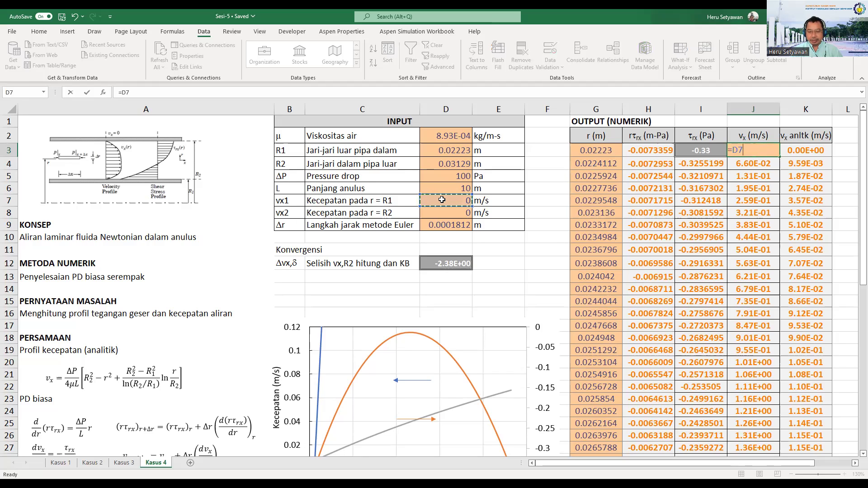
key("Return")
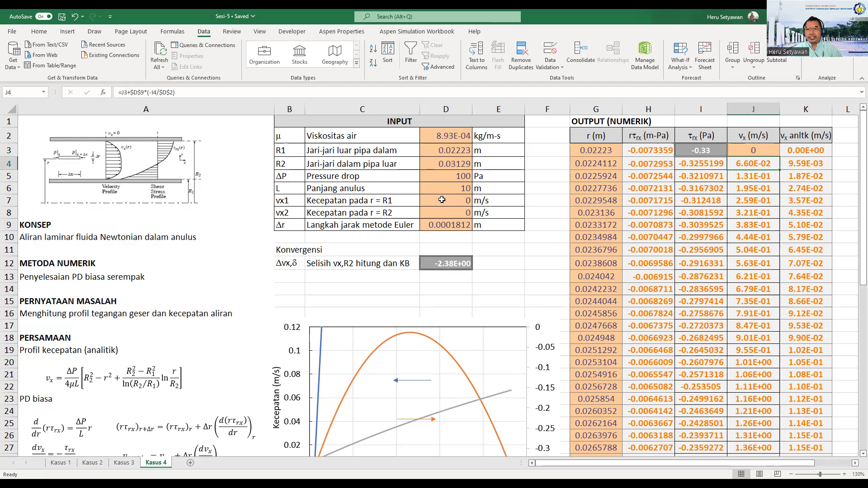
key("Up")
key("Right")
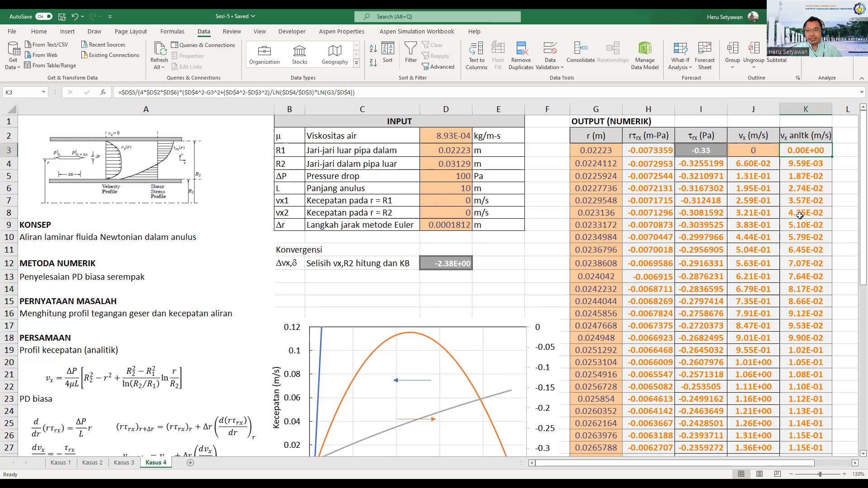
left_click(754, 151)
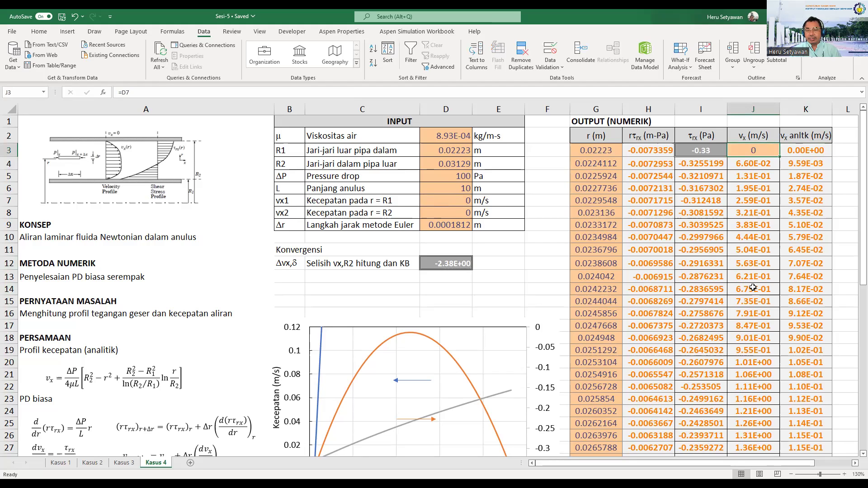
Step: Enter the formula =G3*I3 in H3 for the first product of radius and shear stress
key("Left")
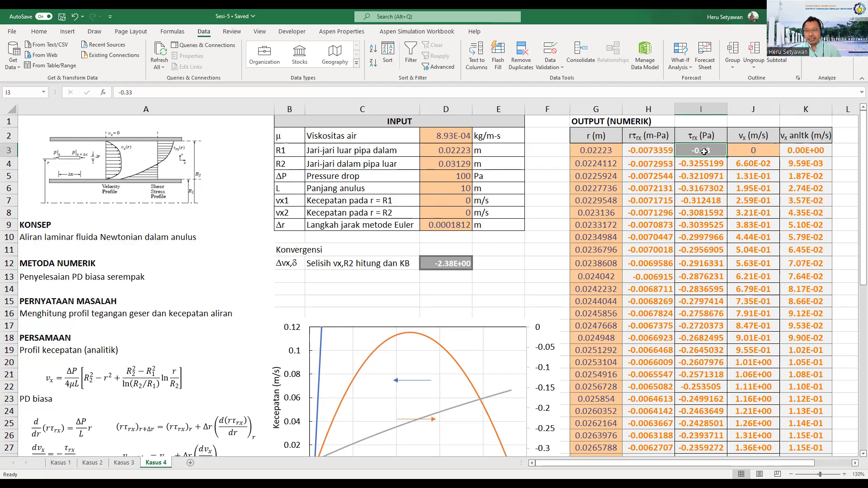
key("Left")
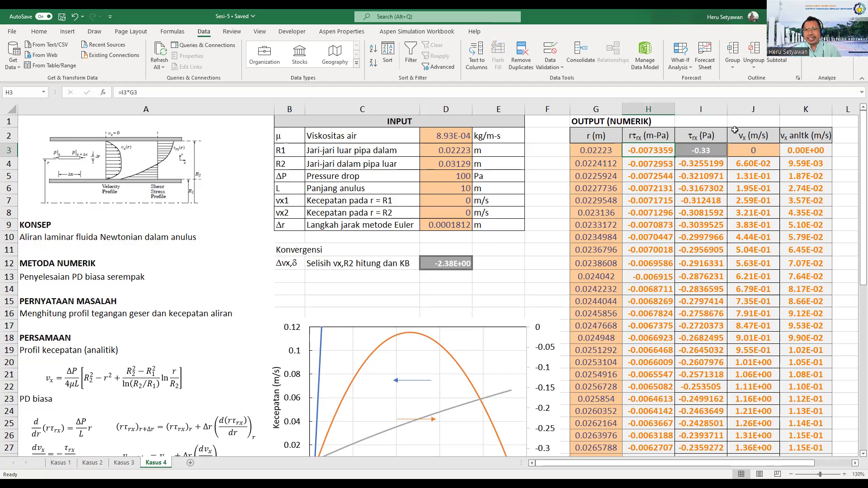
type("=")
key("Left")
type("*")
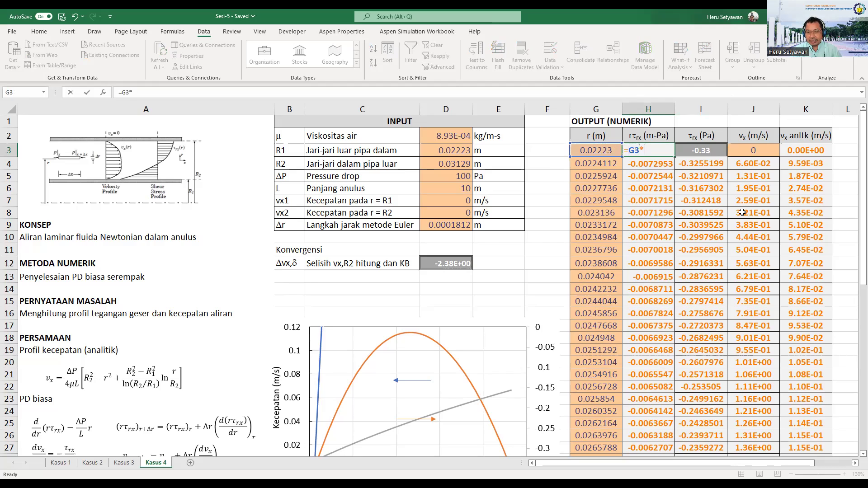
key("Right")
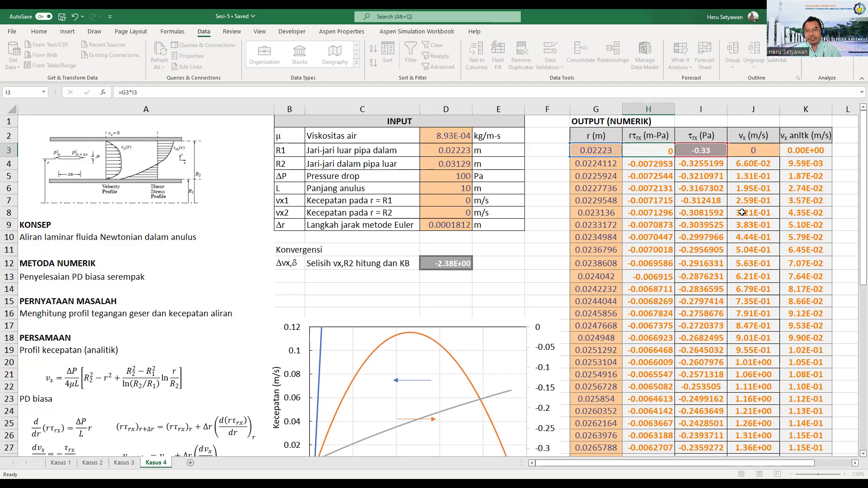
key("Return")
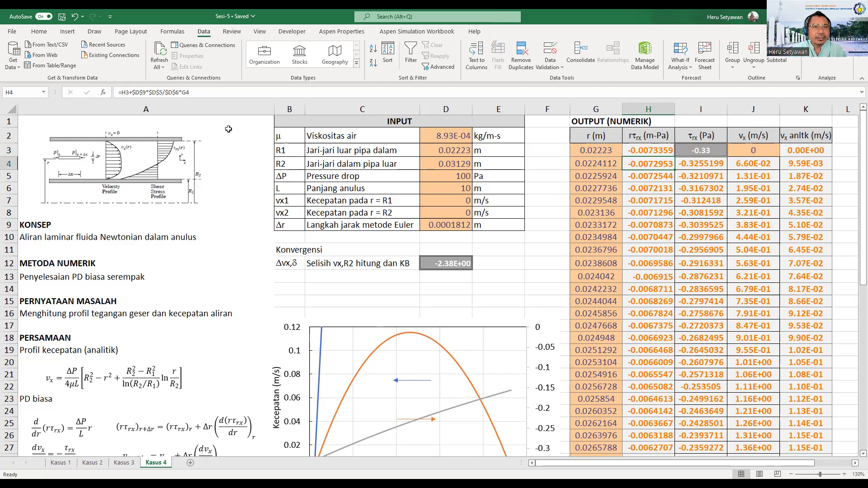
Step: Insert a small text box below the Konvergensi row with the placeholder text "k"
left_click(71, 33)
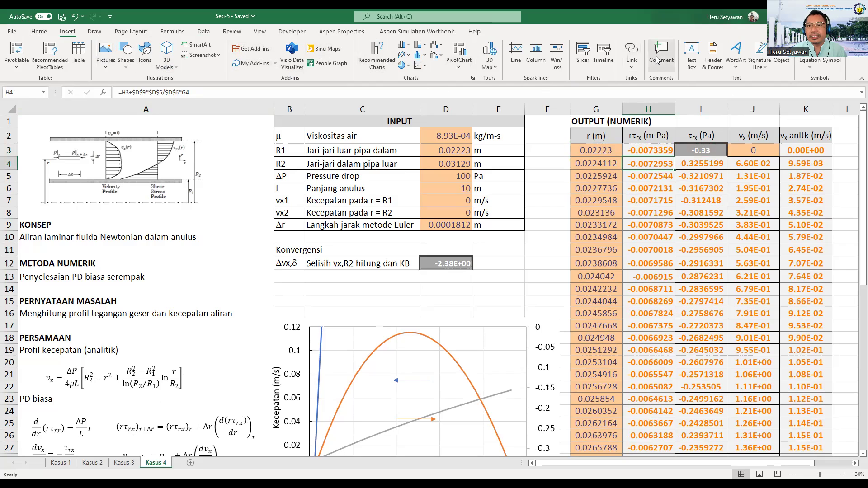
left_click(691, 54)
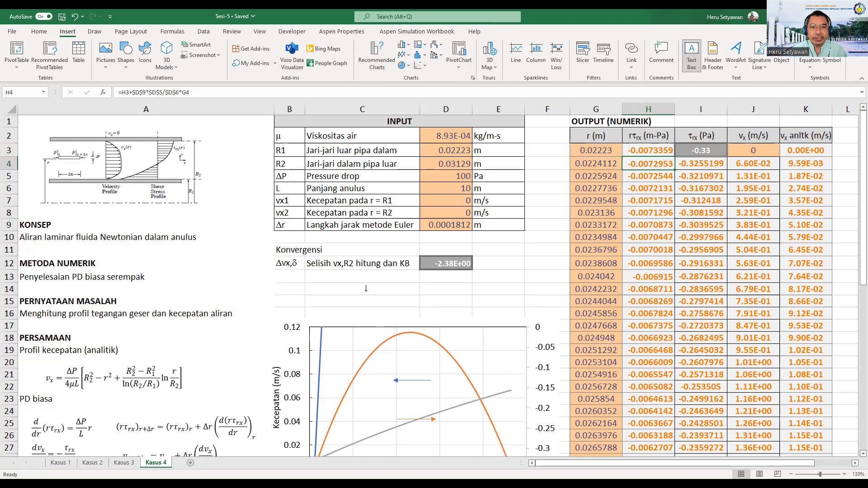
left_click_drag(366, 286, 382, 303)
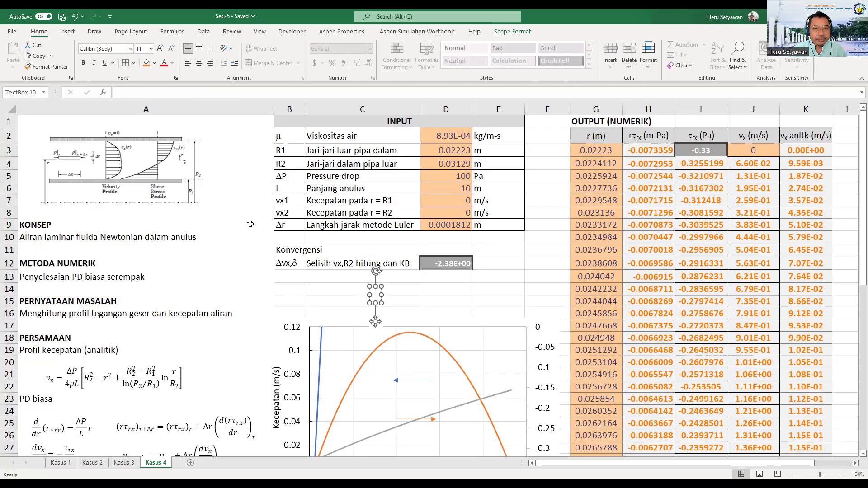
type("k")
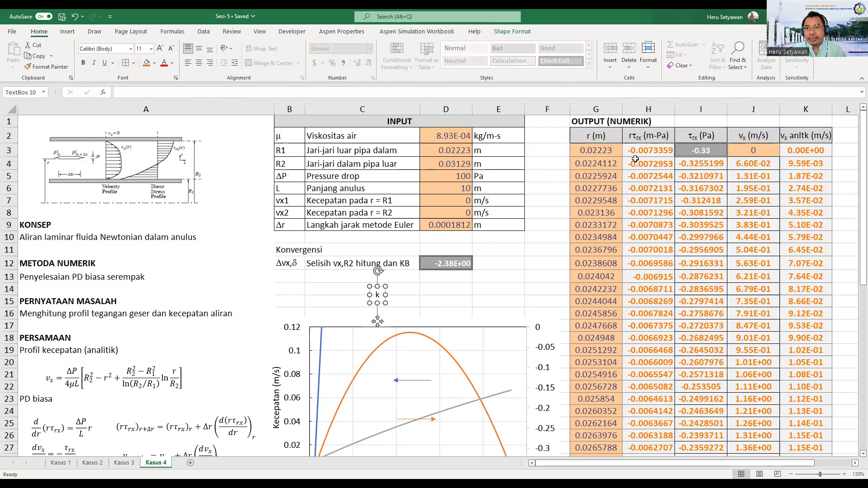
Step: Copy the formula text =H3+$D$9*$D$5/$D$6*G4 from H4 into the text box, replacing its placeholder letter
left_click(650, 163)
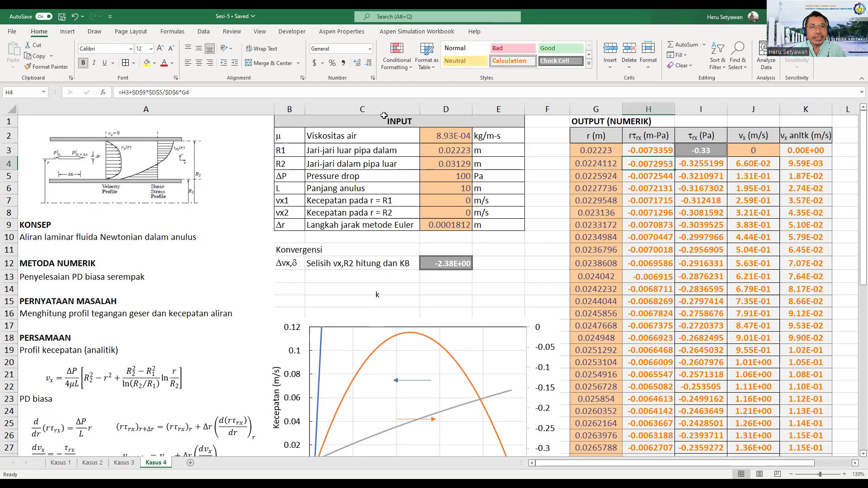
left_click_drag(209, 92, 116, 92)
key("ctrl+c")
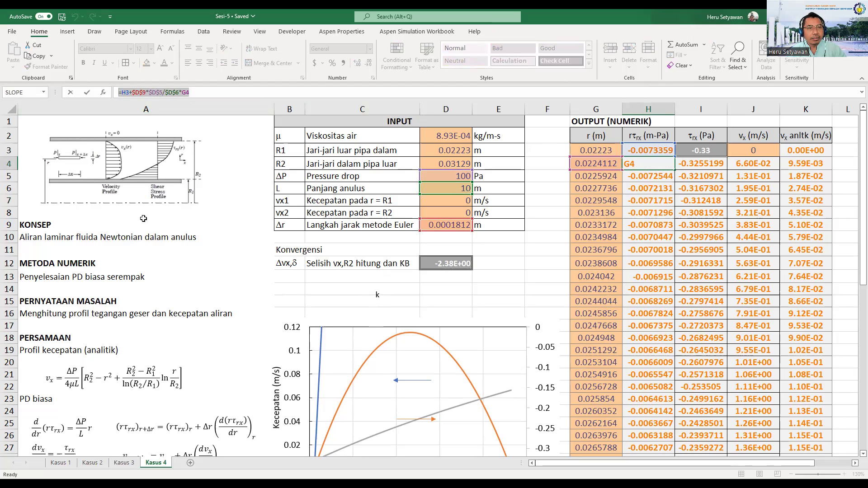
key("ctrl+Return")
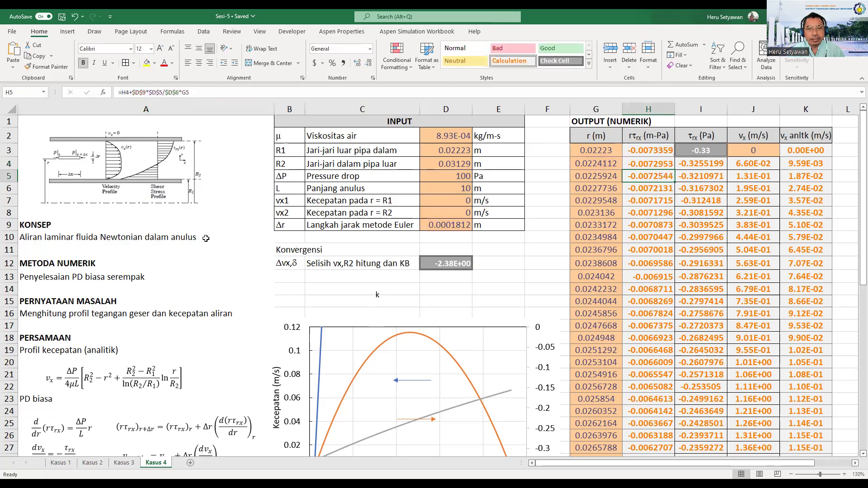
left_click(510, 259)
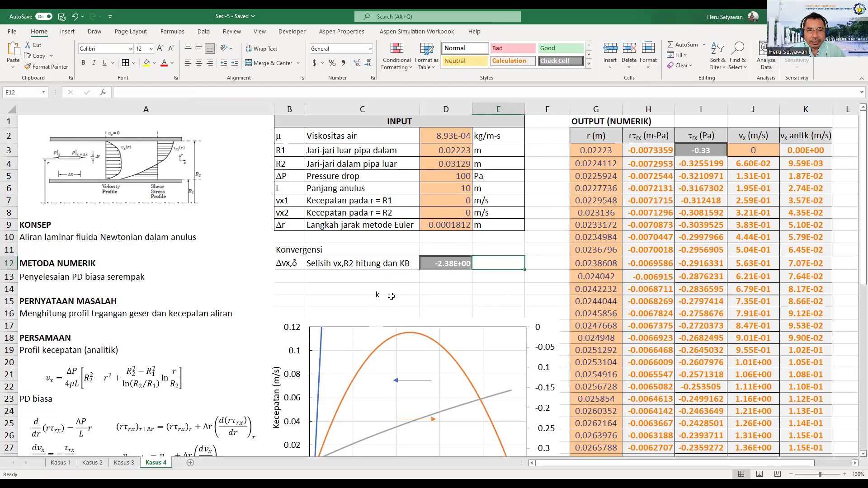
left_click(384, 294)
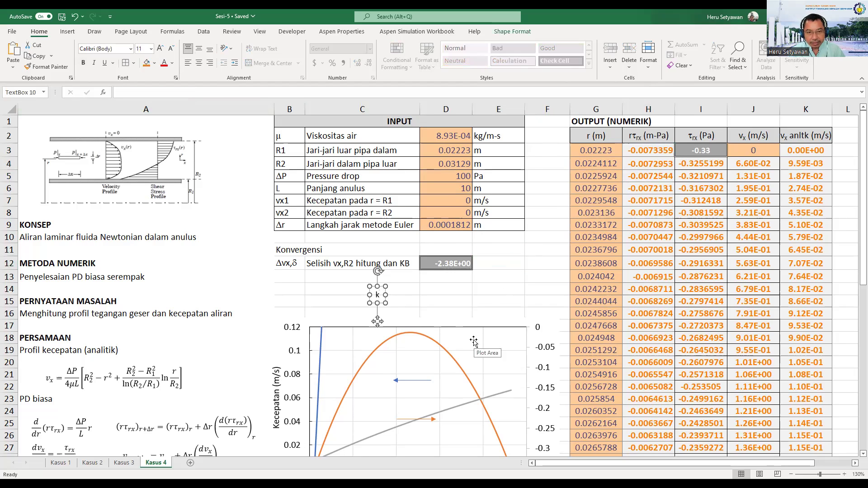
key("ctrl+v")
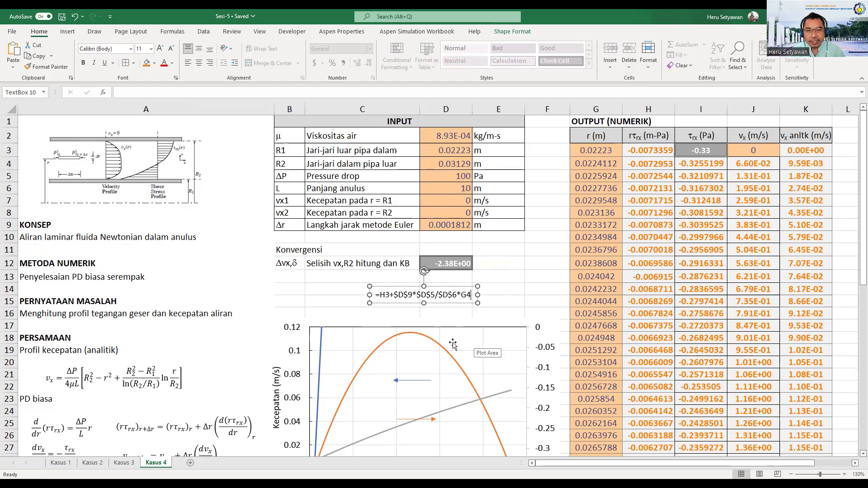
Step: Enlarge the formula text to size 36 and move its box between the Konvergensi row and the chart, clear of most output columns
left_click(151, 48)
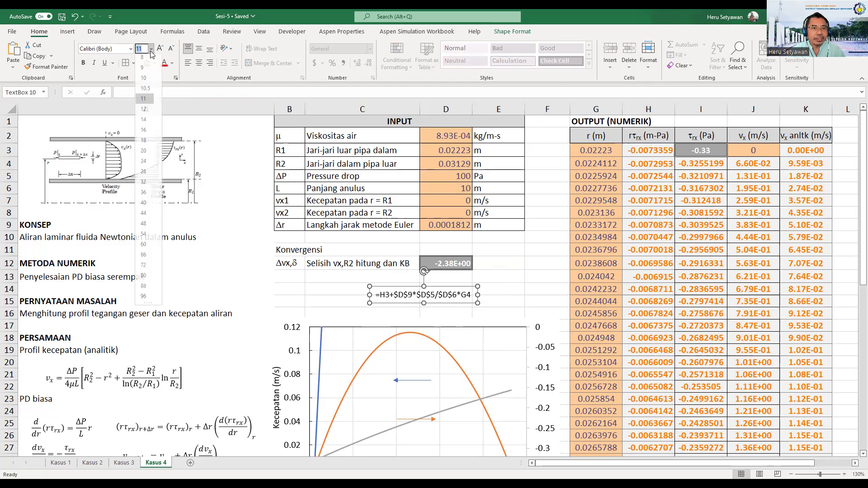
left_click(148, 197)
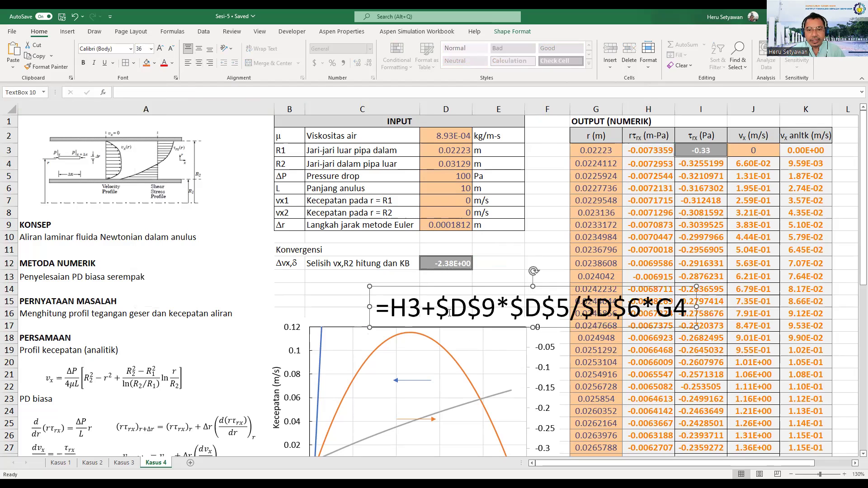
left_click_drag(477, 283, 355, 274)
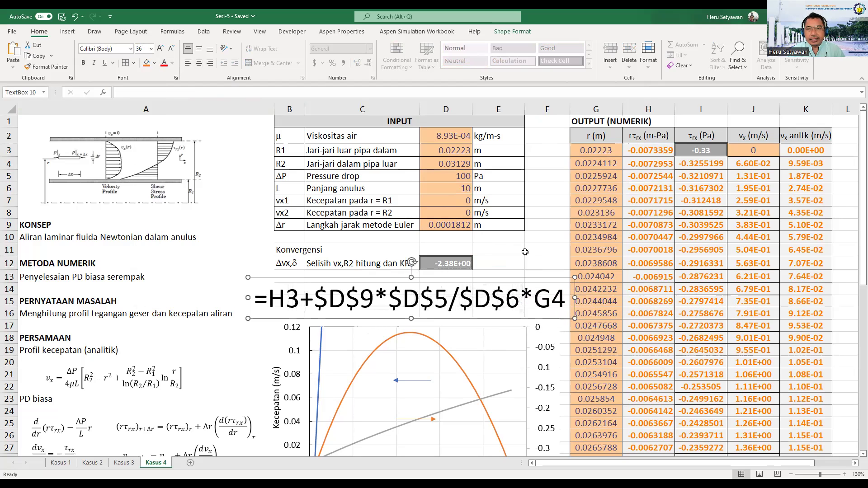
Step: Examine the H4 formula together with the pressure drop in D5 and the annulus length in D6 that it references
left_click(641, 164)
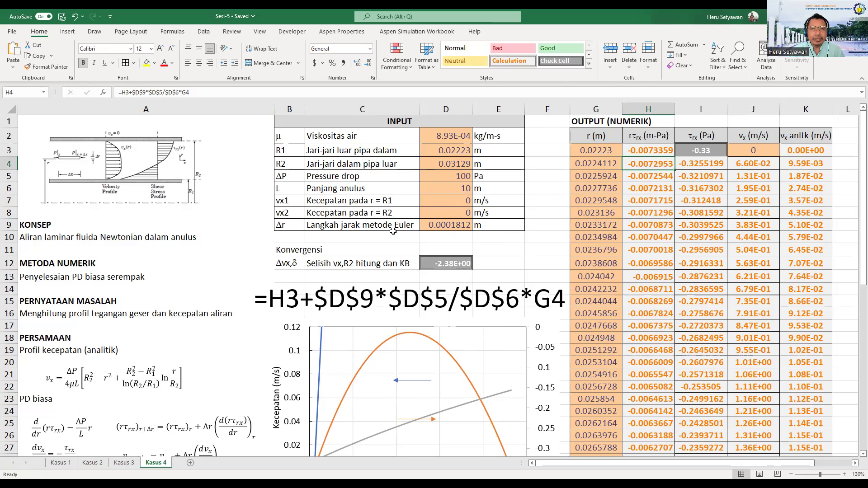
left_click(458, 176)
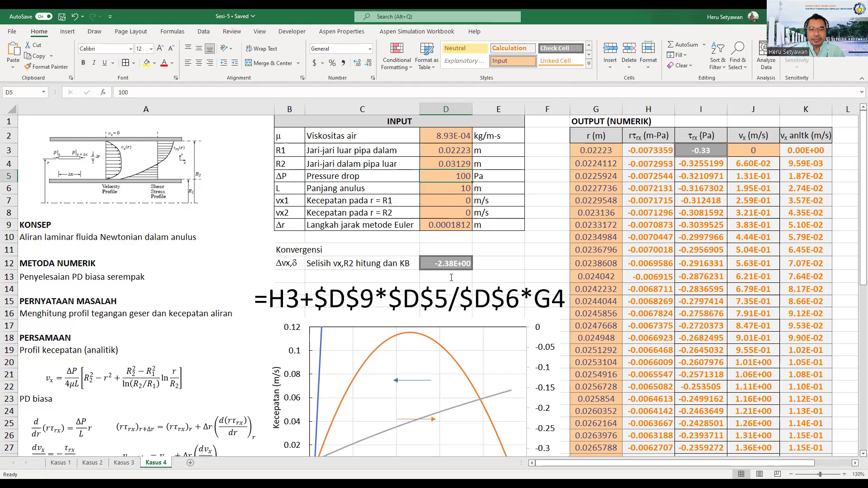
left_click(458, 188)
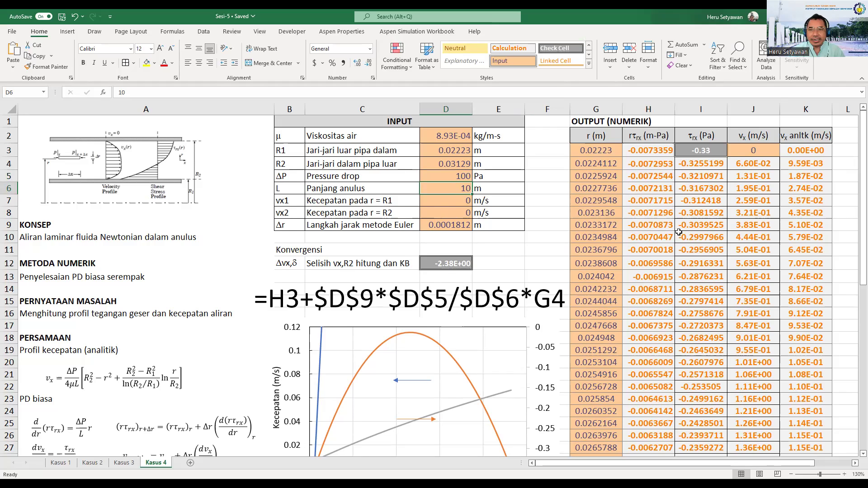
Step: Re-enter the shear stress formula =H4/G4 in I4, dividing the momentum product by the radius
left_click(648, 169)
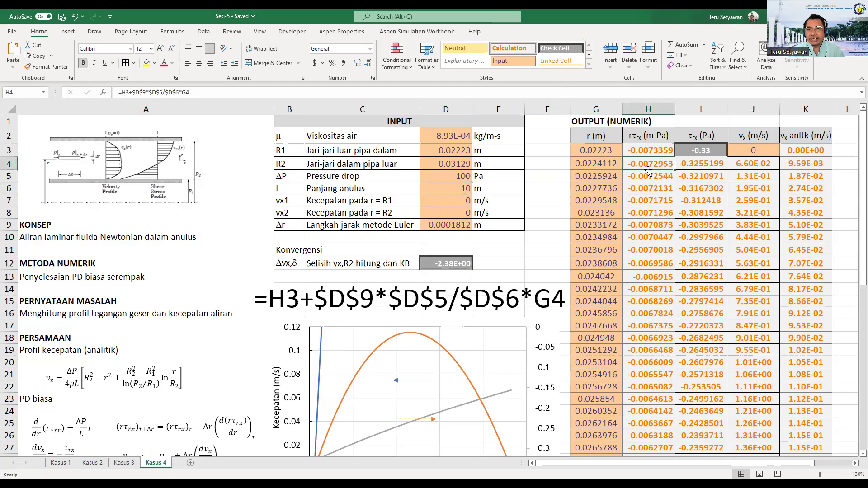
left_click(600, 165)
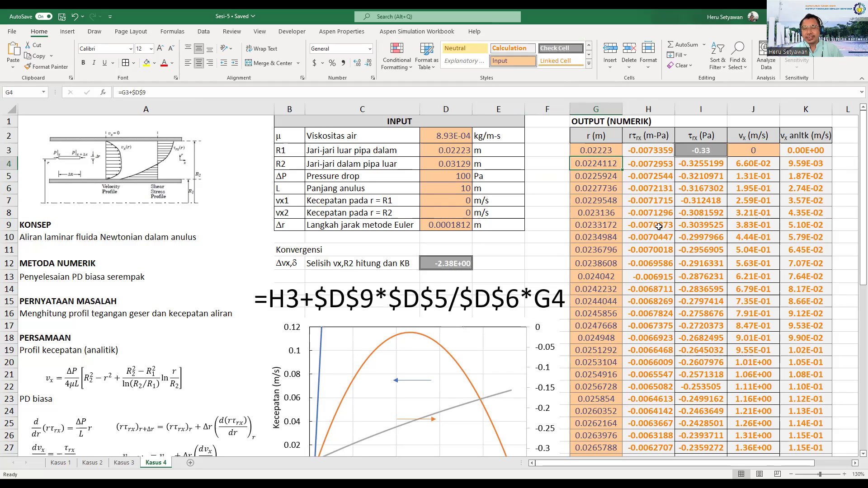
key("Up")
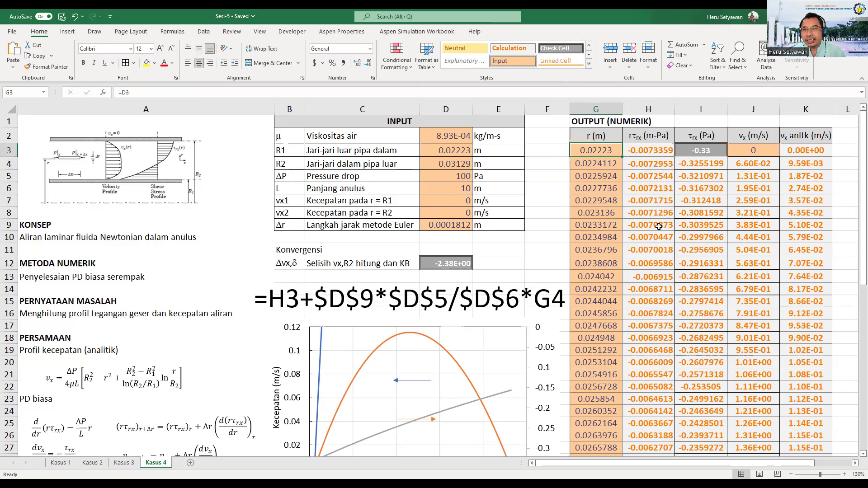
key("Right")
key("Down")
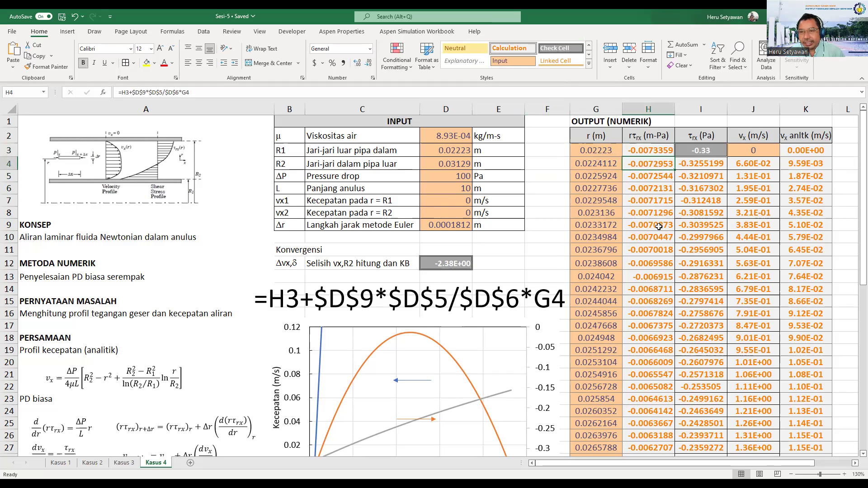
key("Right")
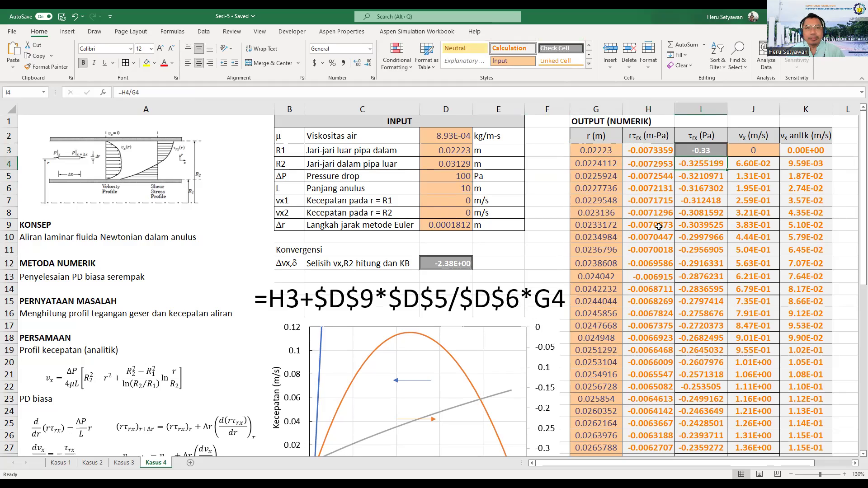
type("=")
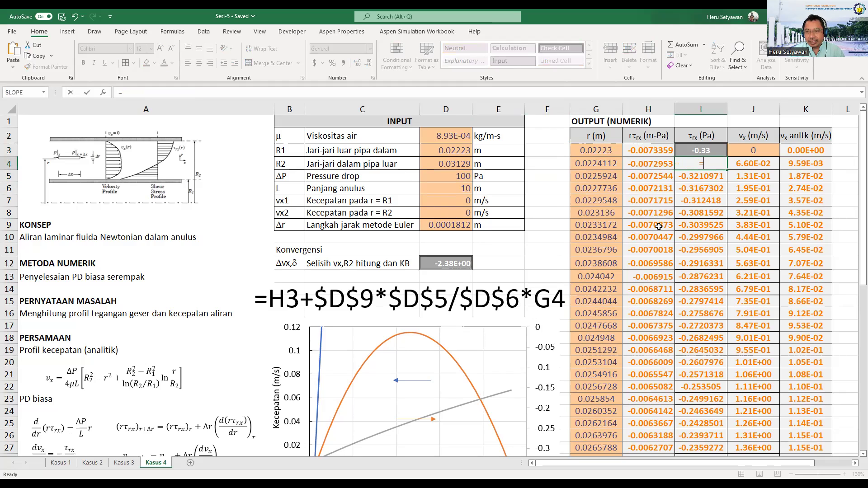
key("Left")
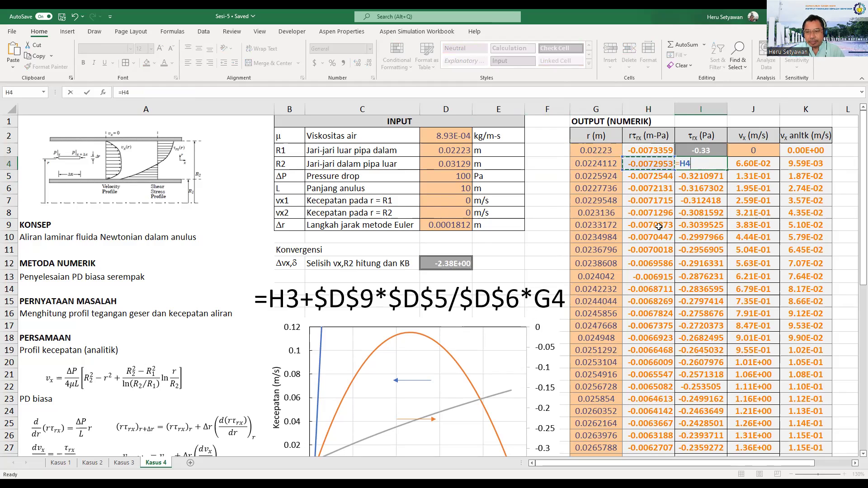
type("/")
key("Left")
key("Left")
key("Return")
Step: Replace the formula in the large text box with =J3+$D$9*(-I4/$D$2), copied from J4
key("Up")
key("Right")
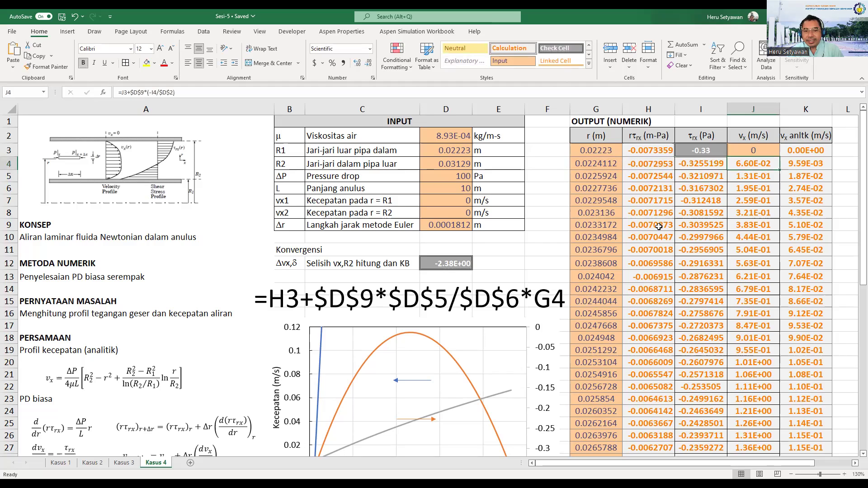
left_click(180, 93)
left_click_drag(180, 93, 102, 94)
key("ctrl+c")
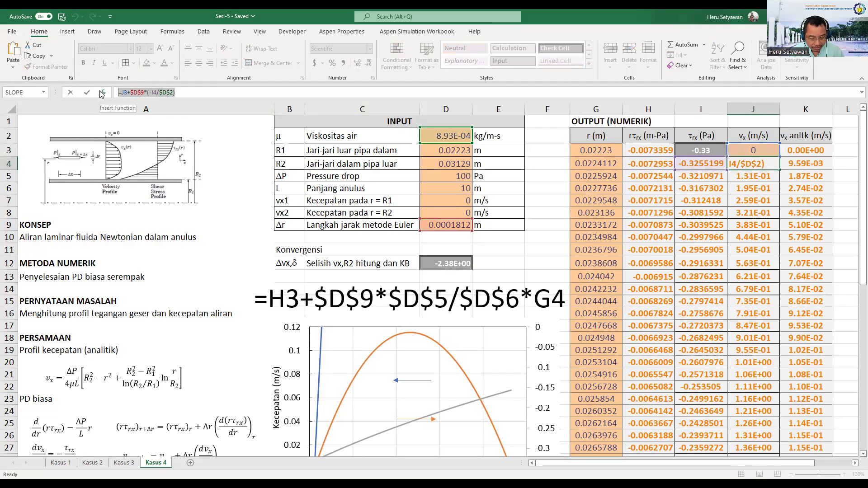
key("Return")
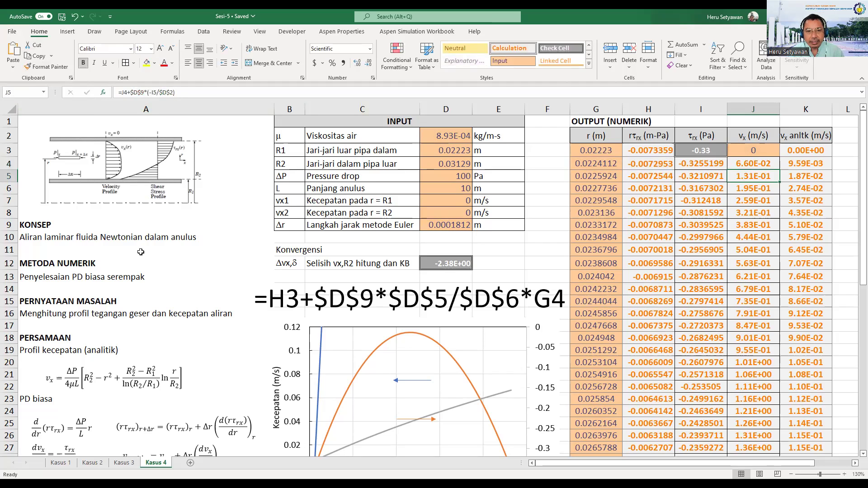
left_click_drag(254, 302, 568, 302)
key("ctrl+v")
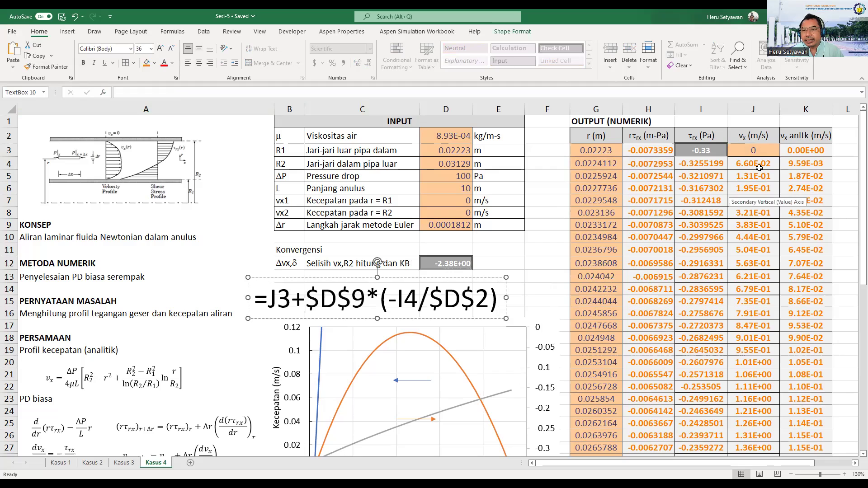
Step: Examine the J4 velocity formula and the I4 shear stress it references against the differential and Euler equations in column A
left_click(746, 164)
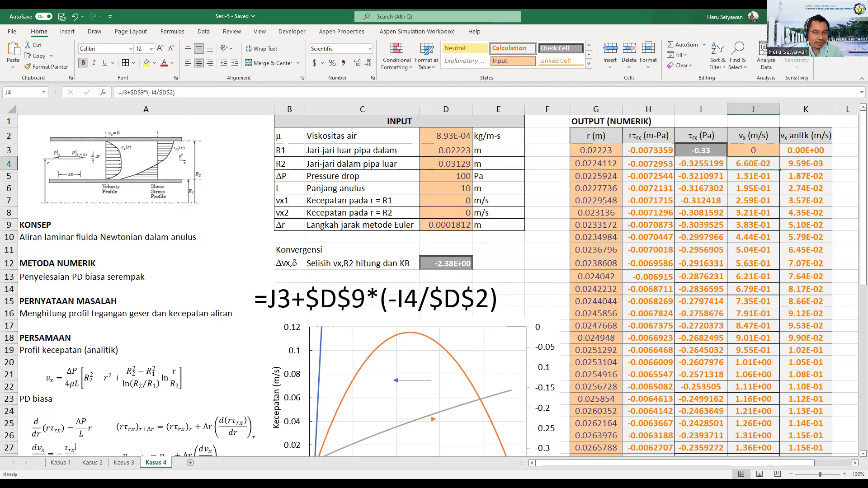
scroll(75, 446, "down", 2)
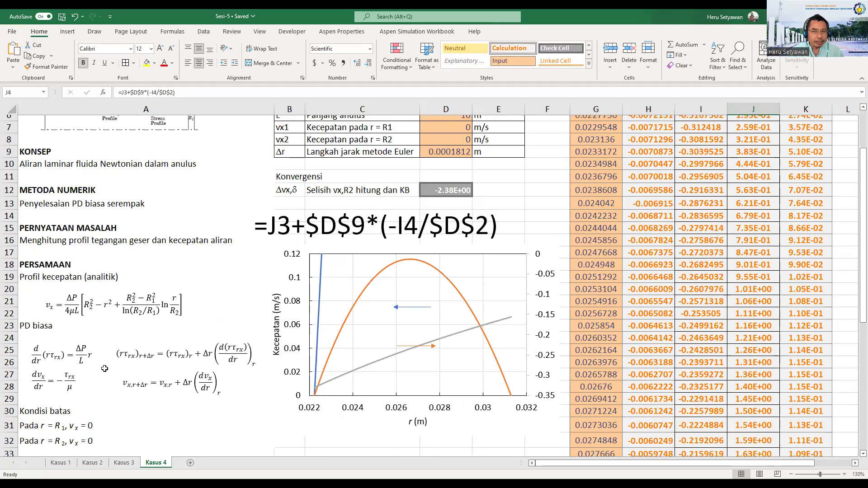
scroll(398, 292, "up", 2)
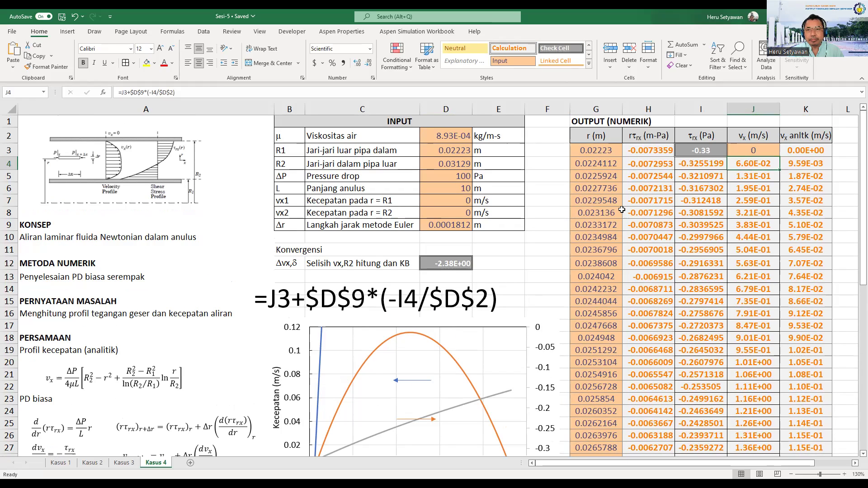
left_click(691, 165)
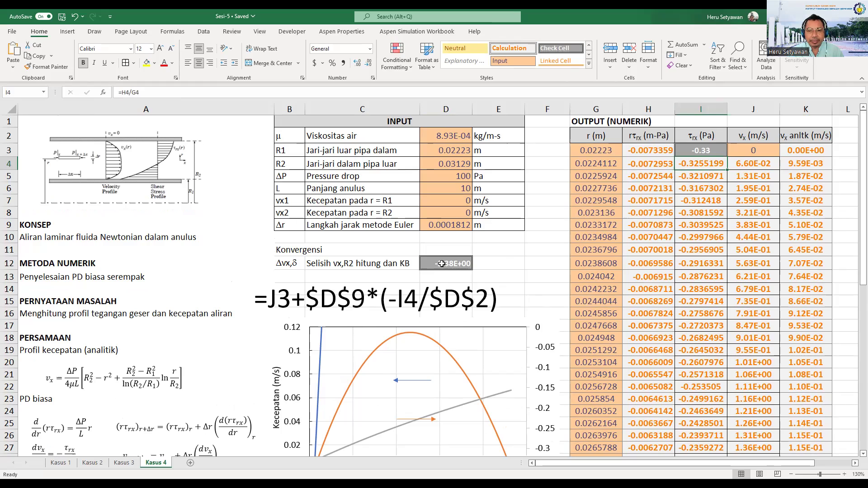
scroll(166, 410, "down", 2)
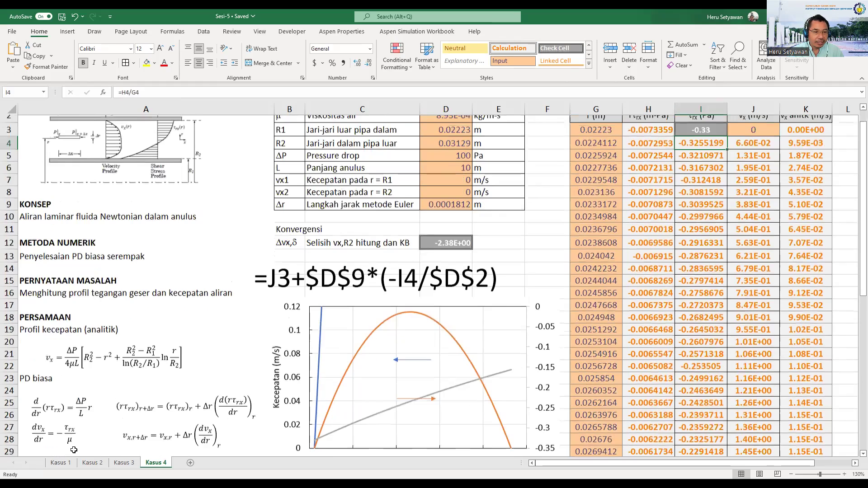
scroll(80, 406, "up", 2)
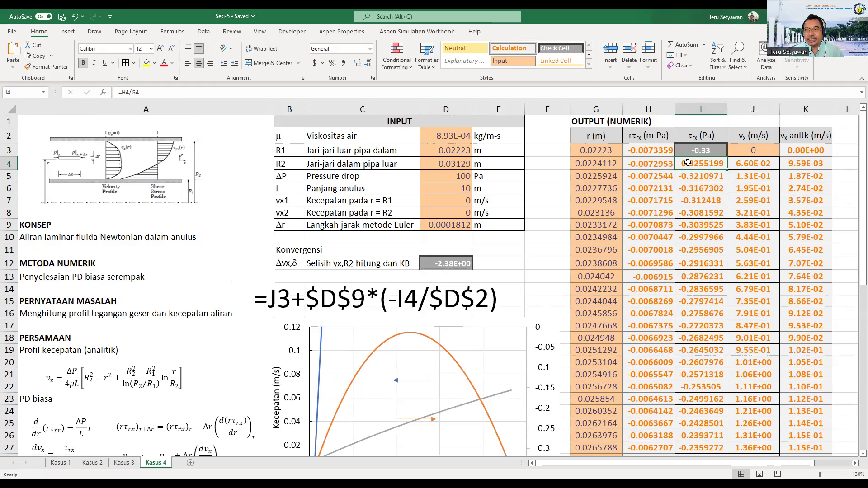
left_click(743, 169)
Step: Fill the formulas in H4:J4 down the numerical output table to row 53
left_click(663, 166)
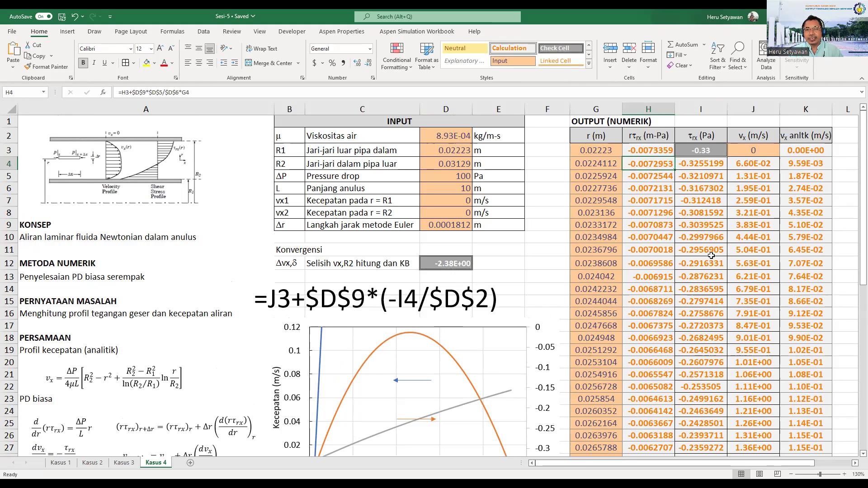
key("Left")
key("Right")
key("shift+Right")
key("shift+Right")
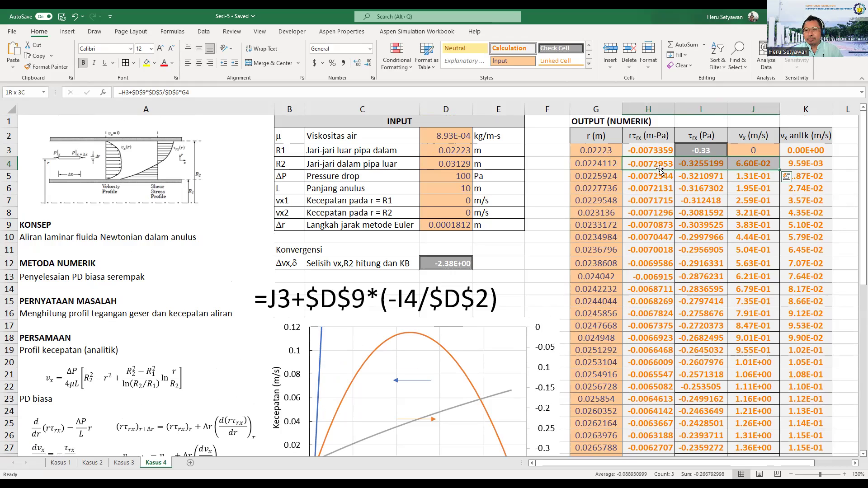
double_click(780, 169)
scroll(779, 170, "down", 6)
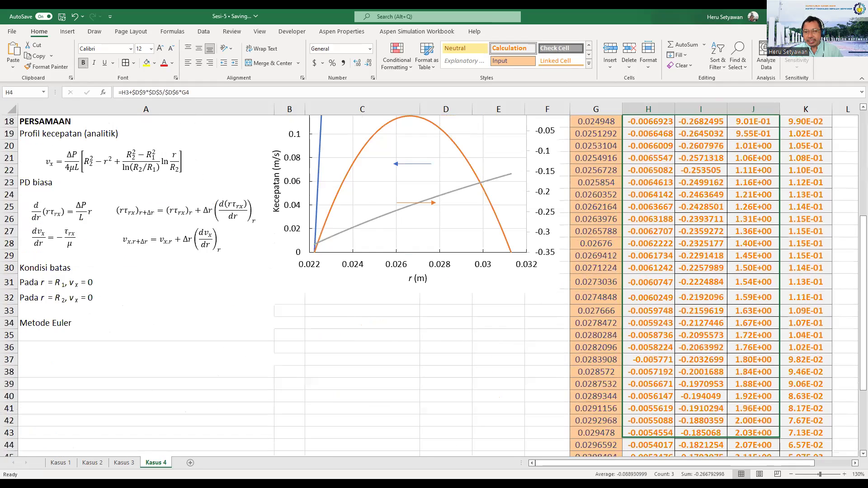
scroll(745, 435, "down", 3)
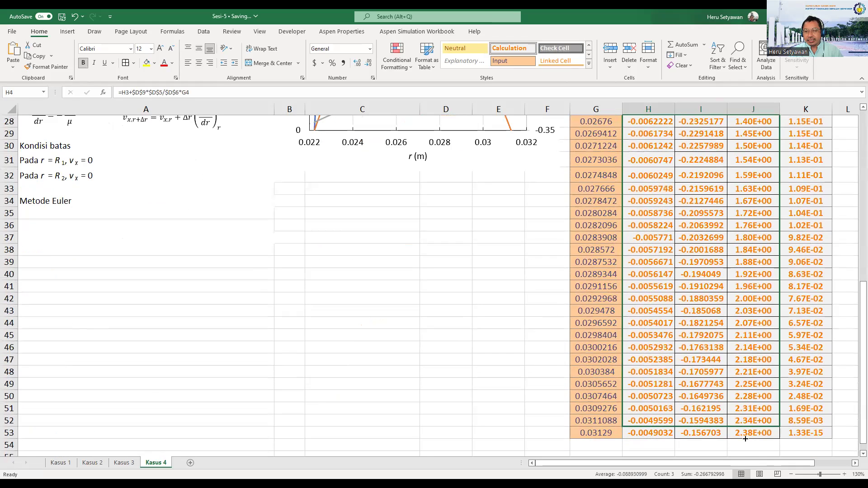
scroll(745, 387, "up", 9)
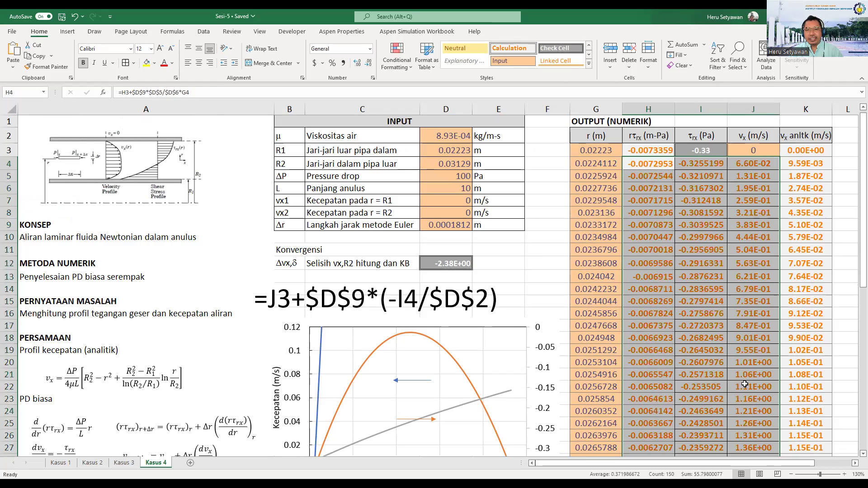
Step: Examine the convergence formula in D12 together with the velocity output and the boundary conditions listed in column A
left_click(454, 266)
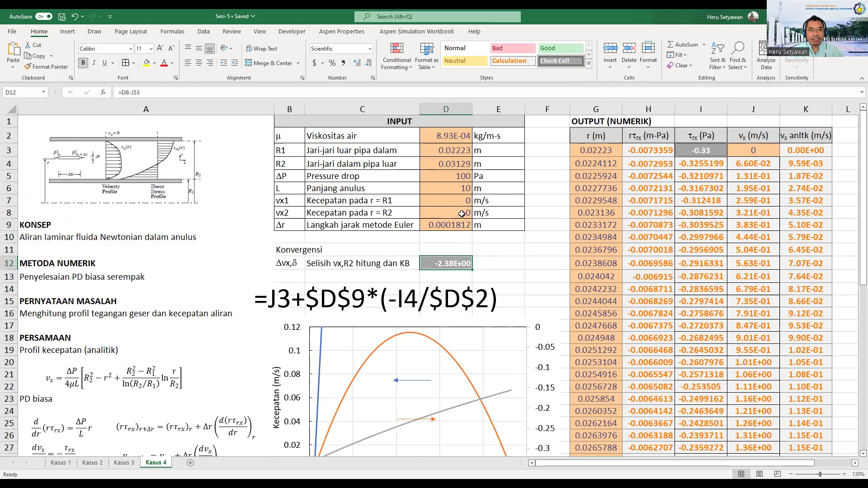
scroll(774, 319, "down", 10)
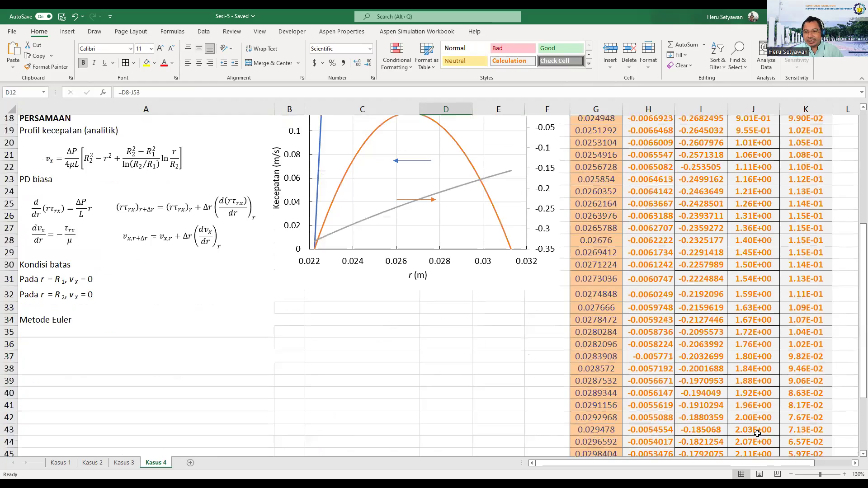
scroll(451, 253, "up", 10)
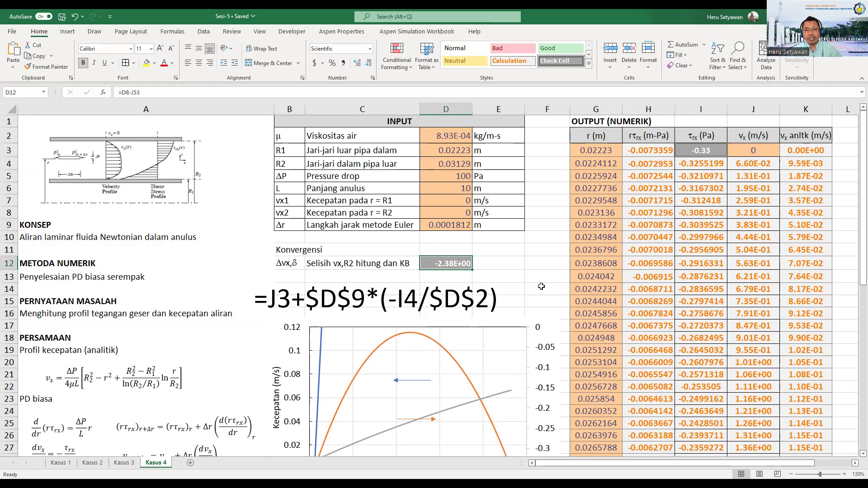
scroll(540, 285, "down", 2)
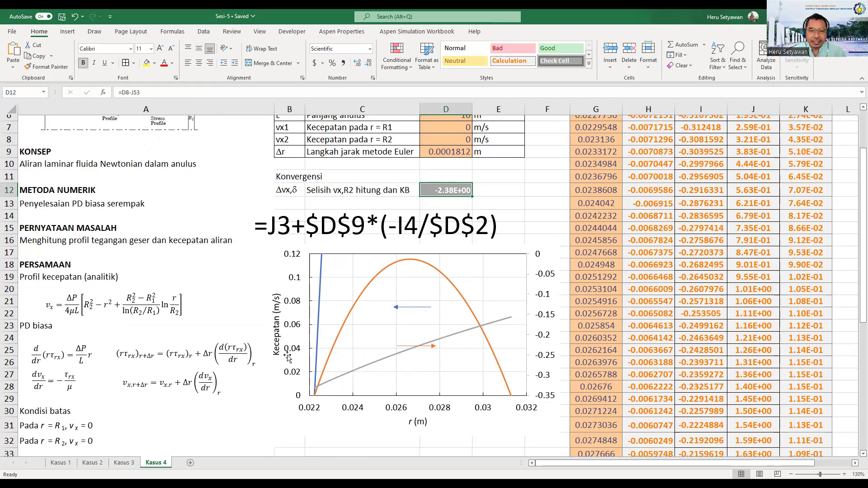
scroll(684, 264, "up", 1)
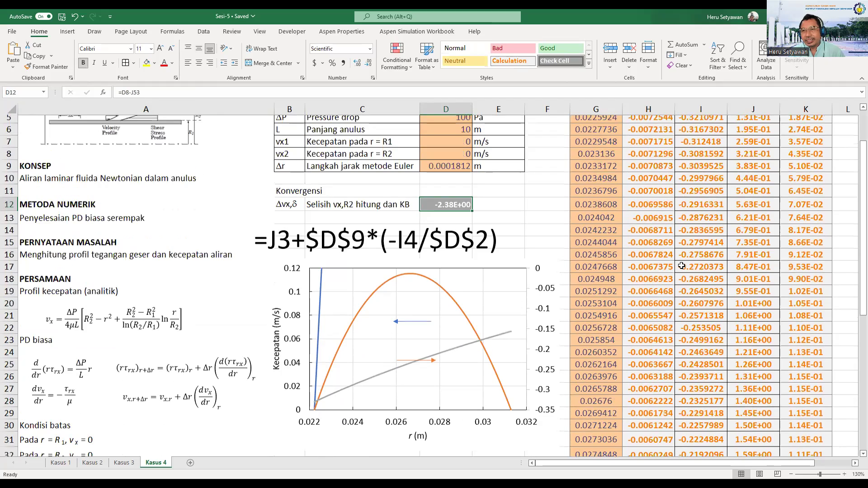
scroll(716, 217, "up", 2)
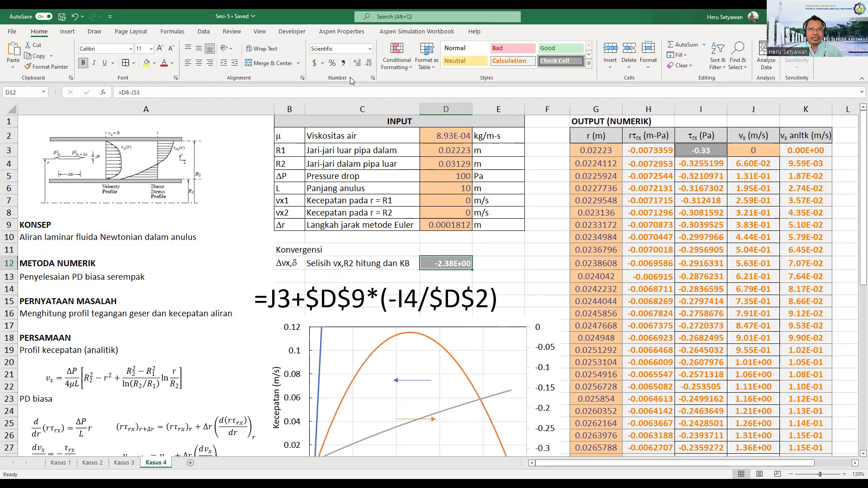
Step: Run Goal Seek to bring the convergence cell D12 to 0 by changing the initial shear stress in I3, and keep the solution
left_click(204, 32)
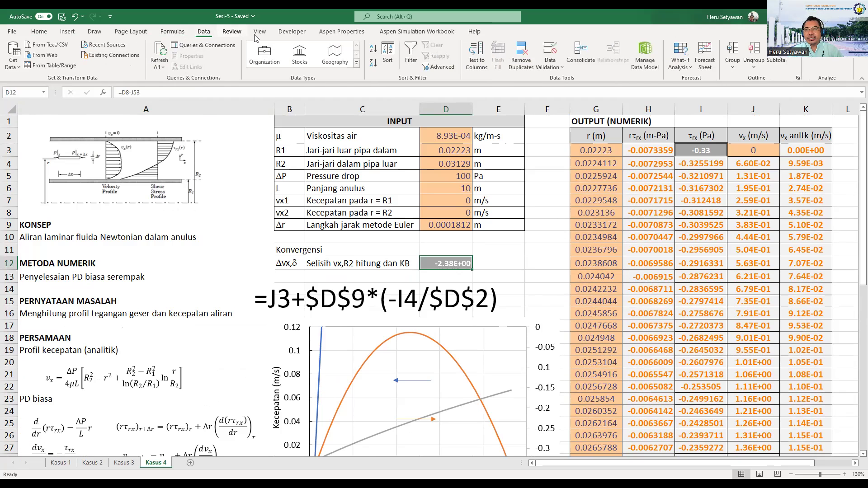
left_click(689, 55)
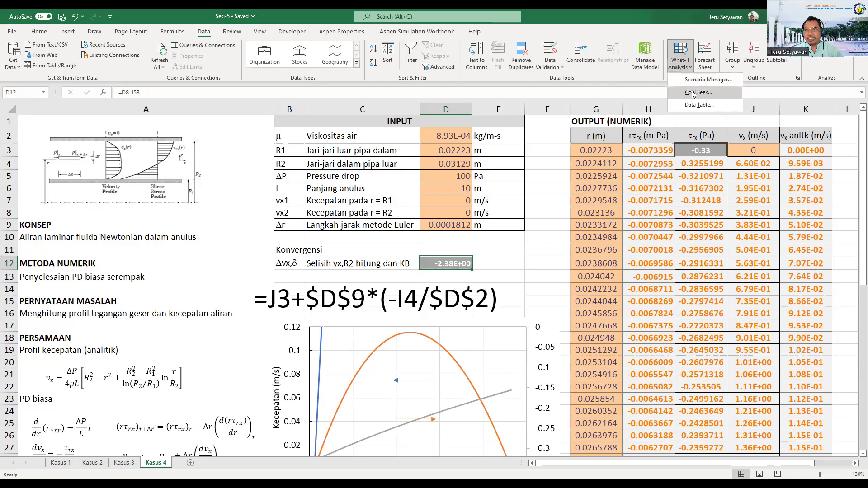
left_click(694, 92)
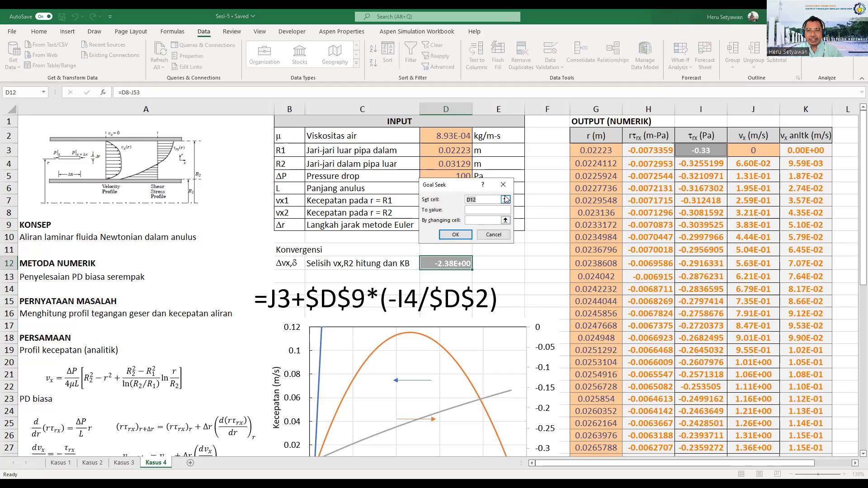
left_click(459, 263)
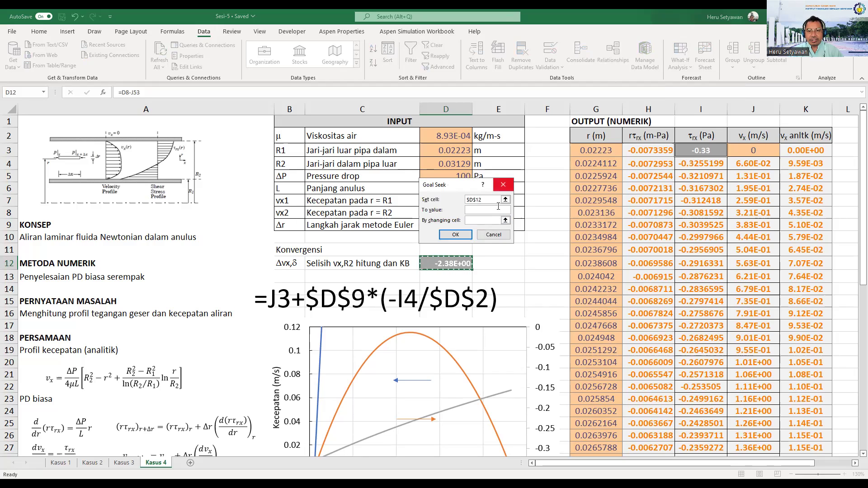
left_click(495, 209)
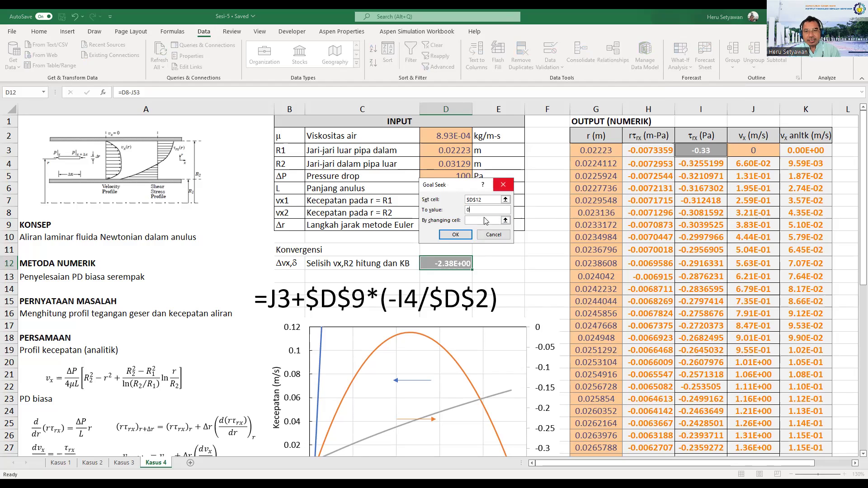
left_click(506, 220)
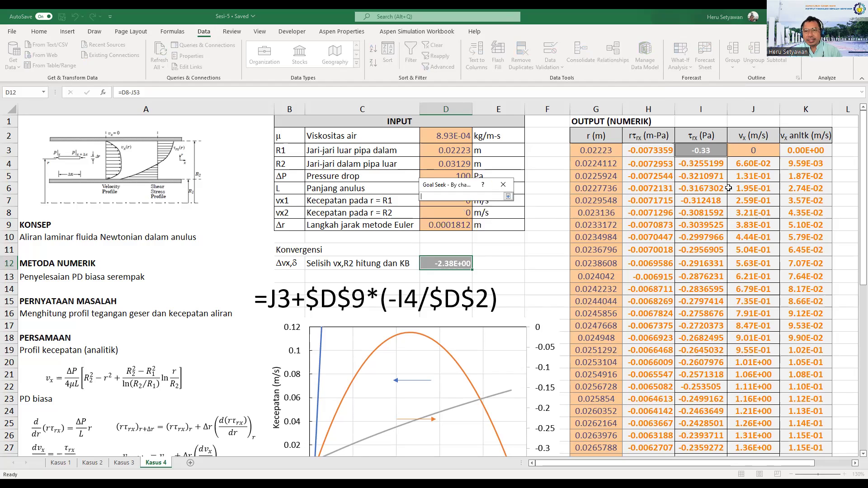
left_click(702, 150)
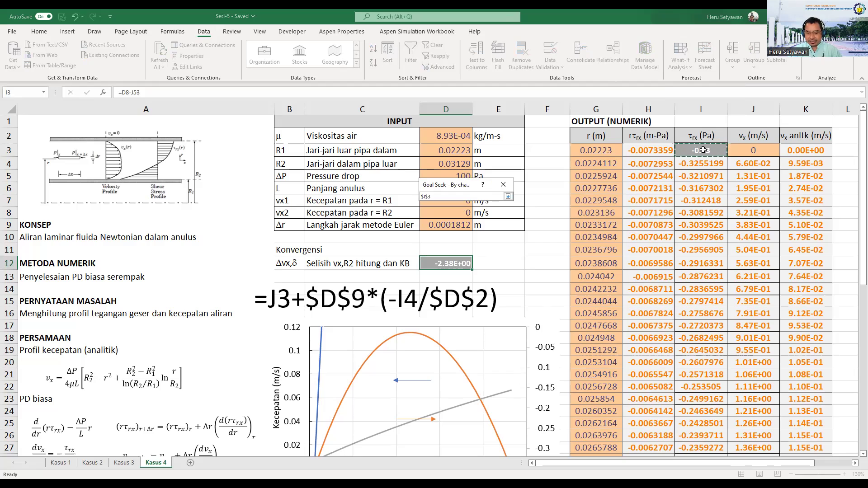
key("Return")
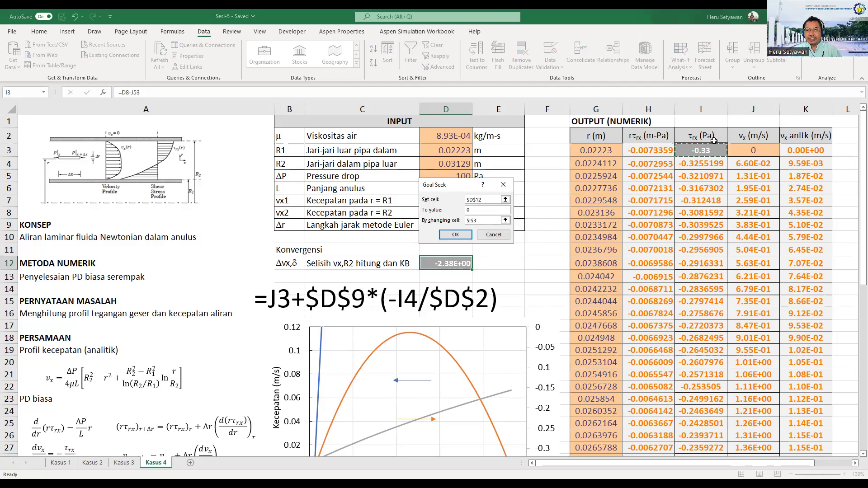
left_click(463, 236)
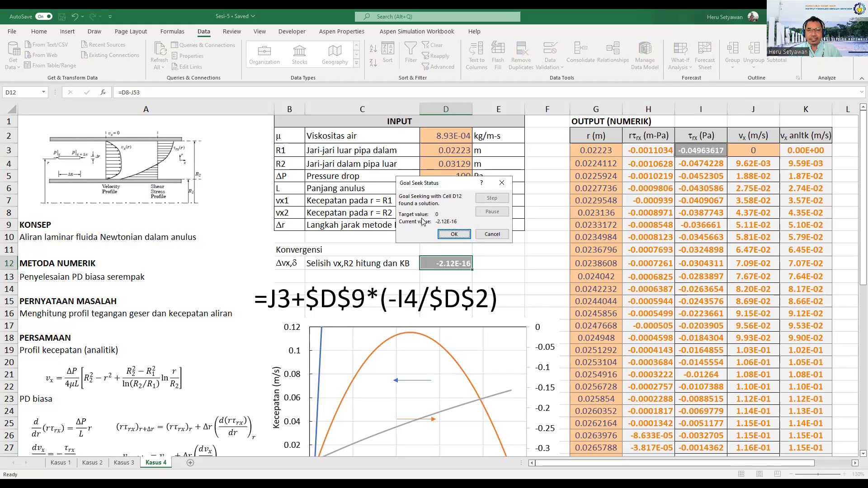
left_click(454, 234)
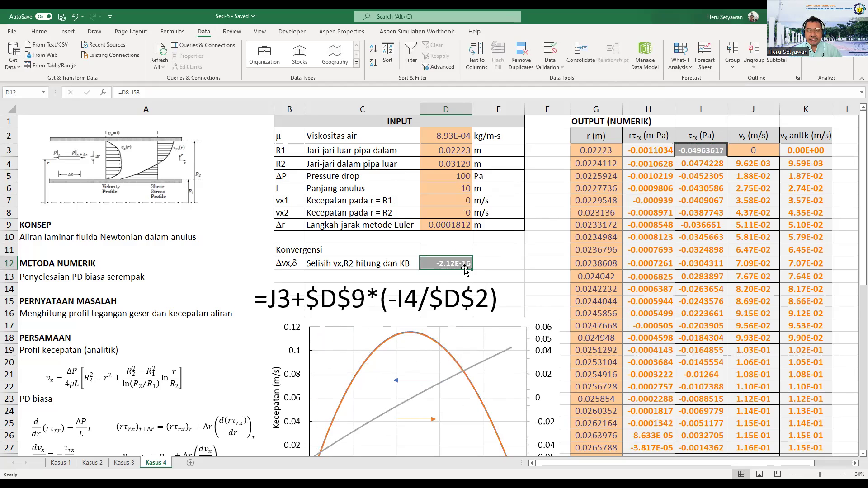
Step: Examine the velocity and shear stress chart and compare the numerical velocities with the analytical velocity column
scroll(525, 246, "down", 3)
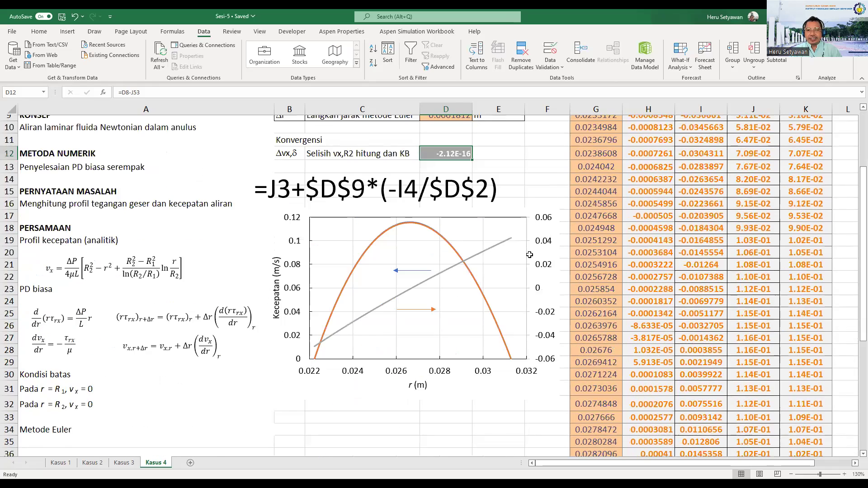
scroll(622, 249, "up", 2)
scroll(624, 249, "up", 1)
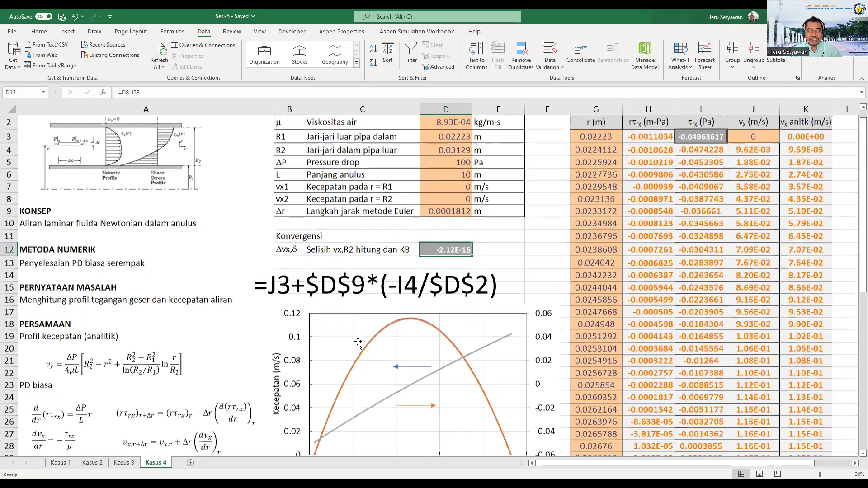
scroll(358, 344, "down", 3)
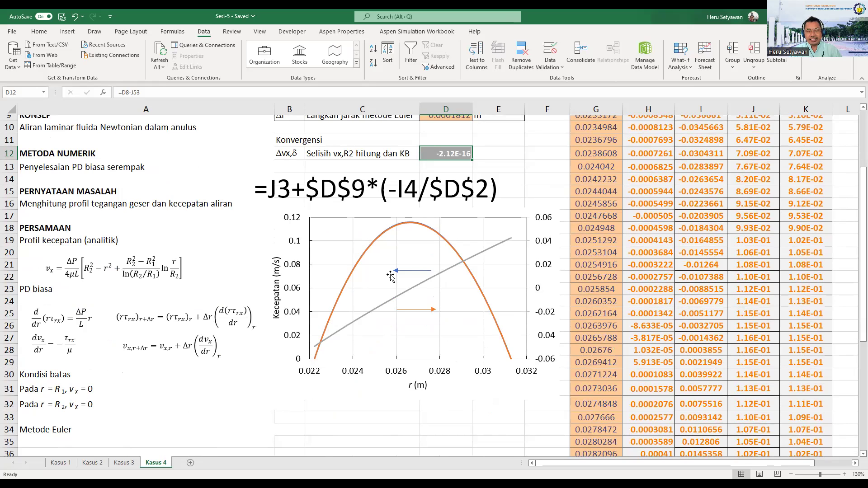
scroll(488, 323, "down", 1)
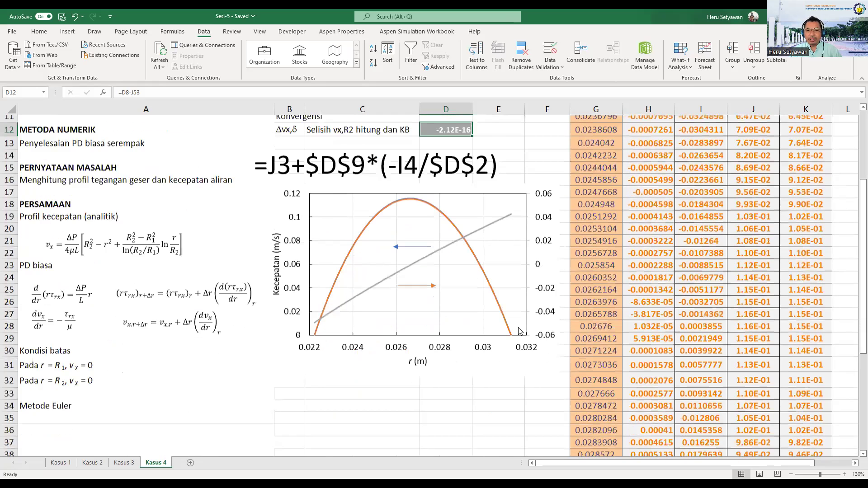
scroll(497, 326, "up", 2)
scroll(516, 319, "up", 2)
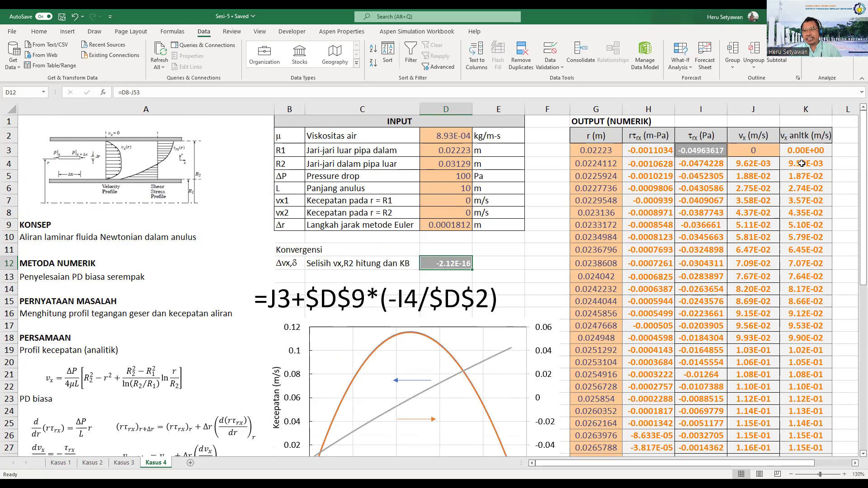
Step: Delete the large text box showing the J4 velocity formula above the chart
left_click(442, 299)
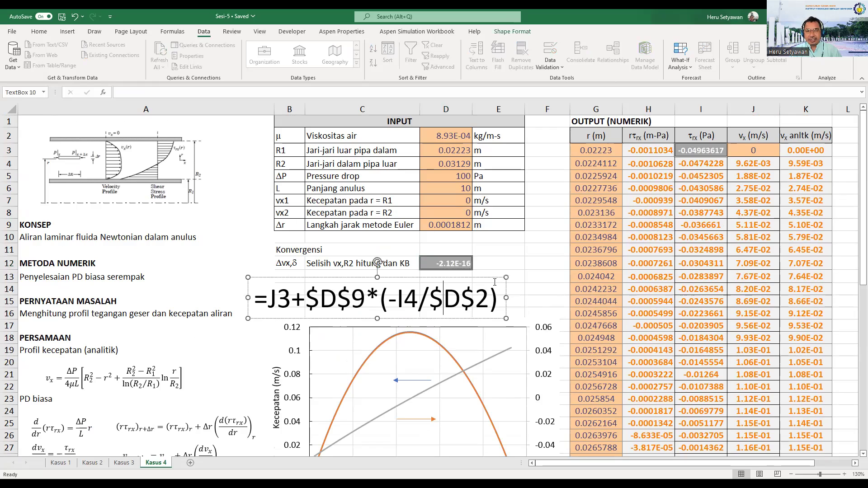
key("Escape")
key("Delete")
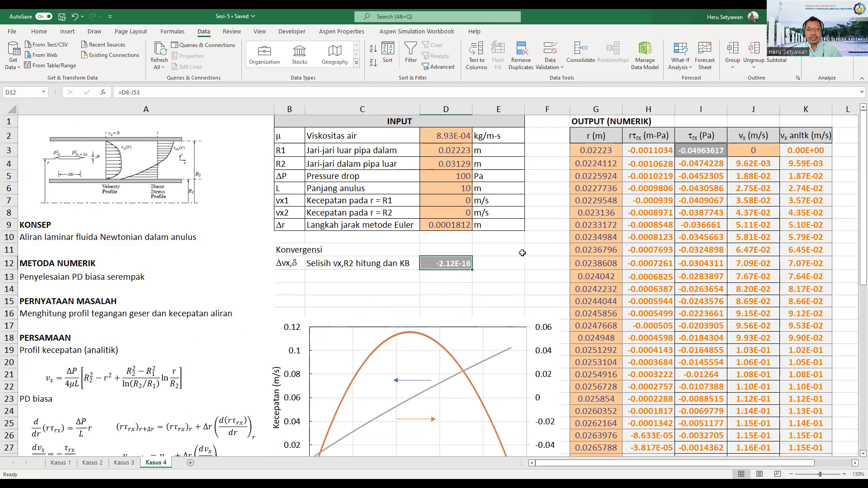